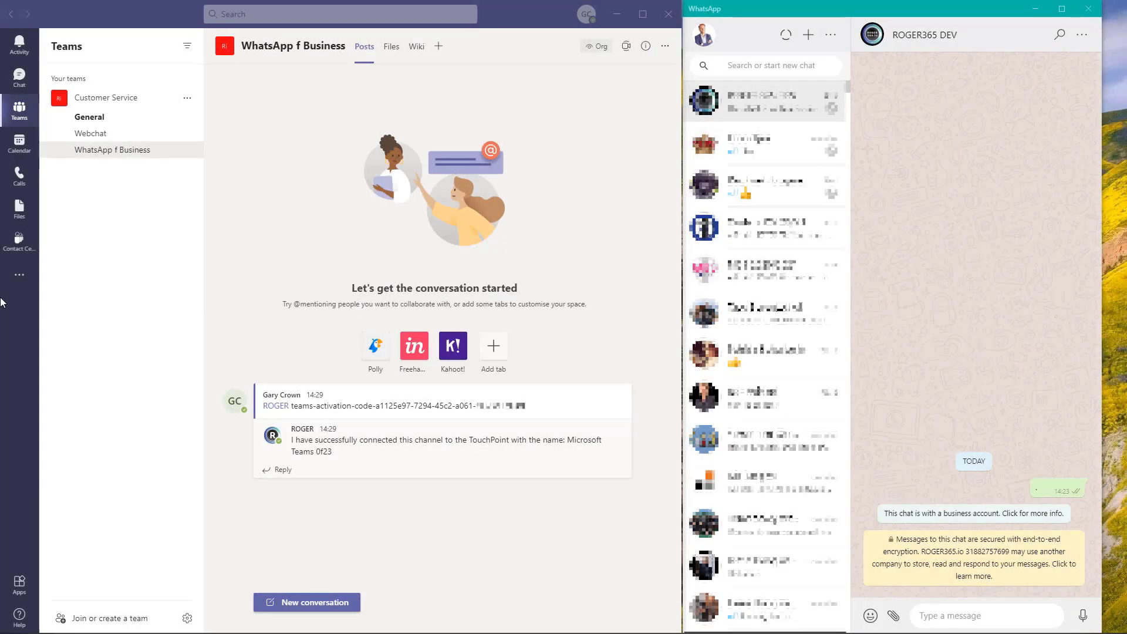
- Send 'Hi, I have a question' to the ROGER365 DEV business chat from WhatsApp
{"action": "left_click", "coordinate": [955, 613]}
{"action": "type", "text": "Hi, I have a question"}
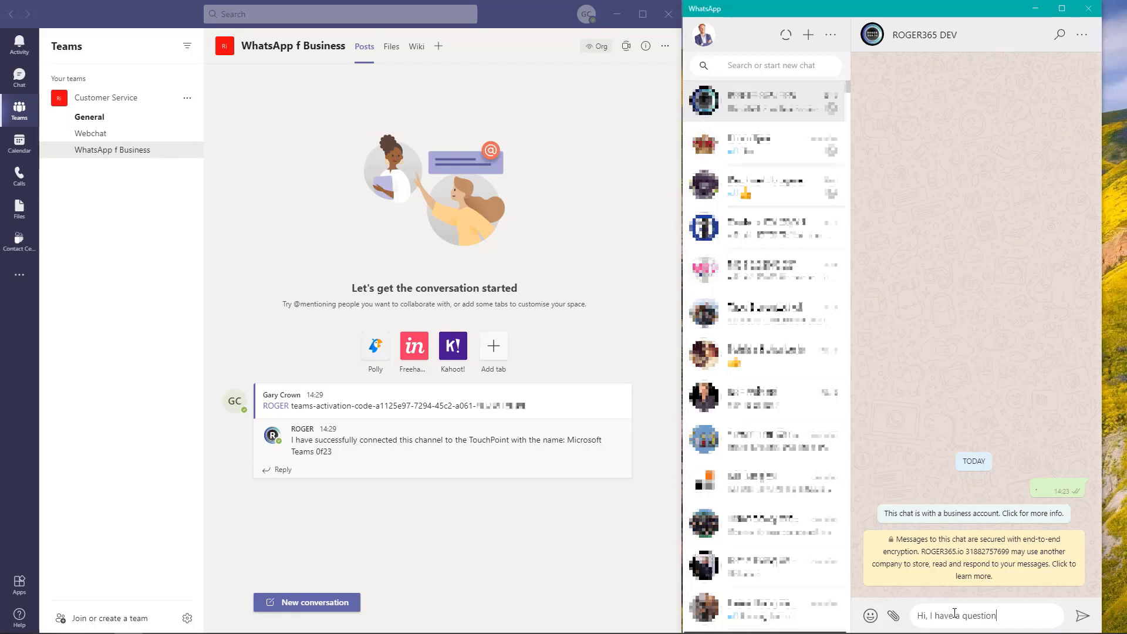
{"action": "left_click", "coordinate": [1084, 617]}
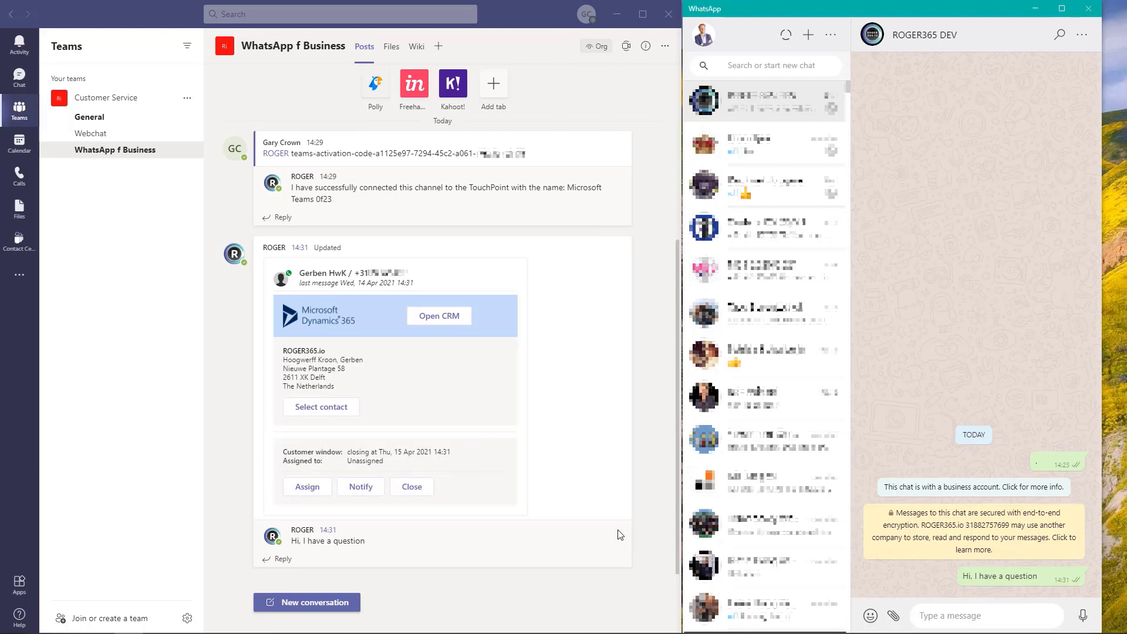
- Assign the ROGER conversation card to yourself through the Assign dropdown
{"action": "left_click", "coordinate": [307, 486]}
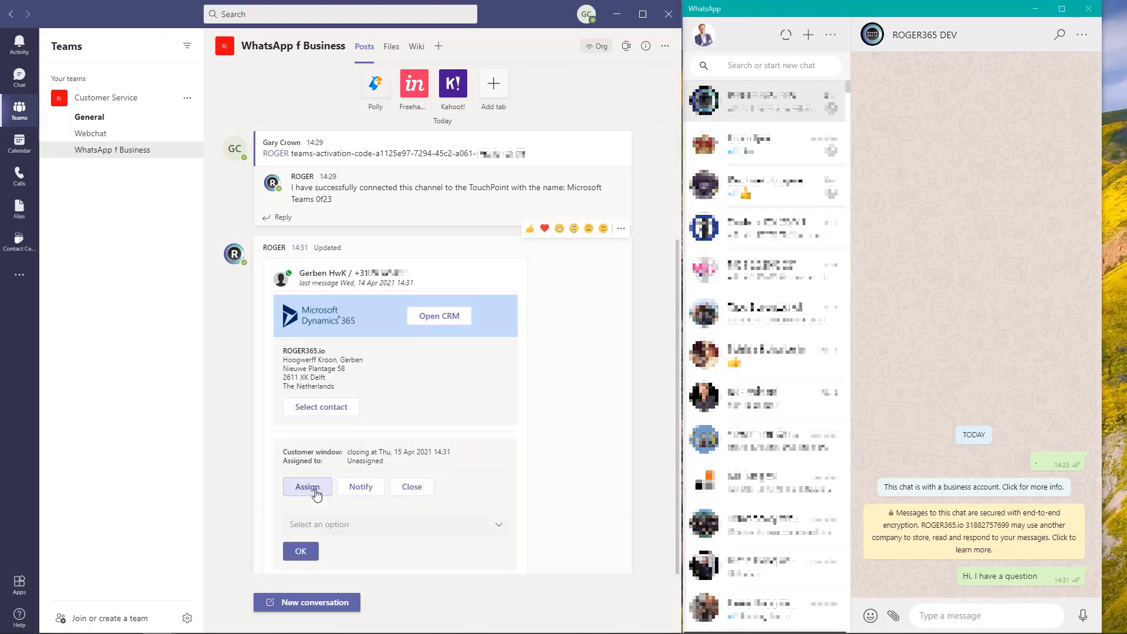
{"action": "left_click", "coordinate": [499, 463]}
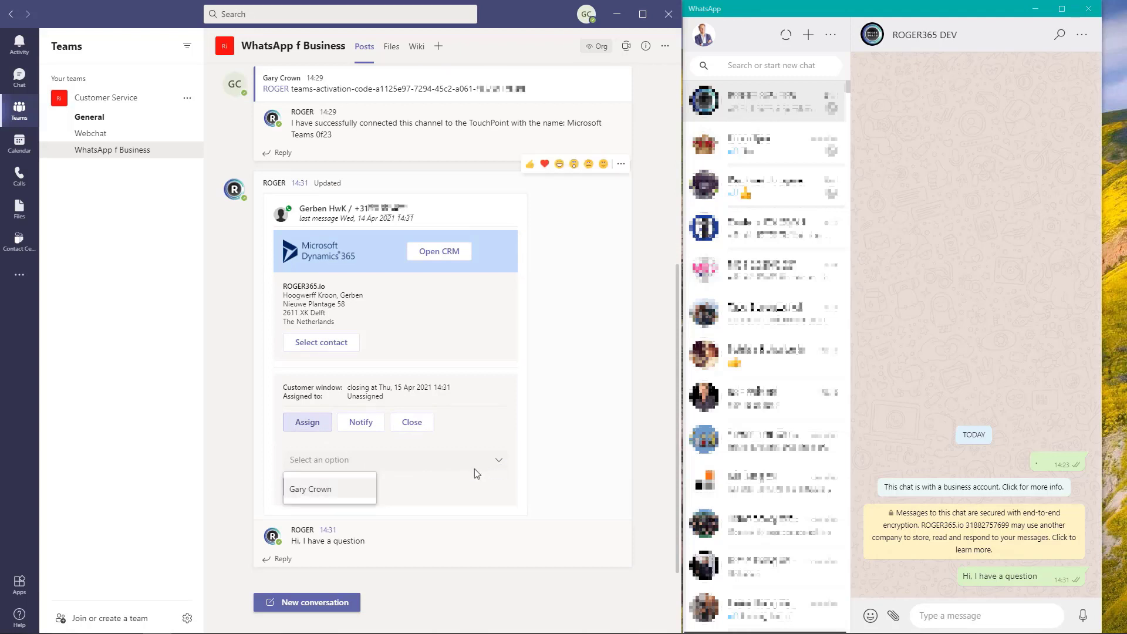
{"action": "left_click", "coordinate": [355, 494]}
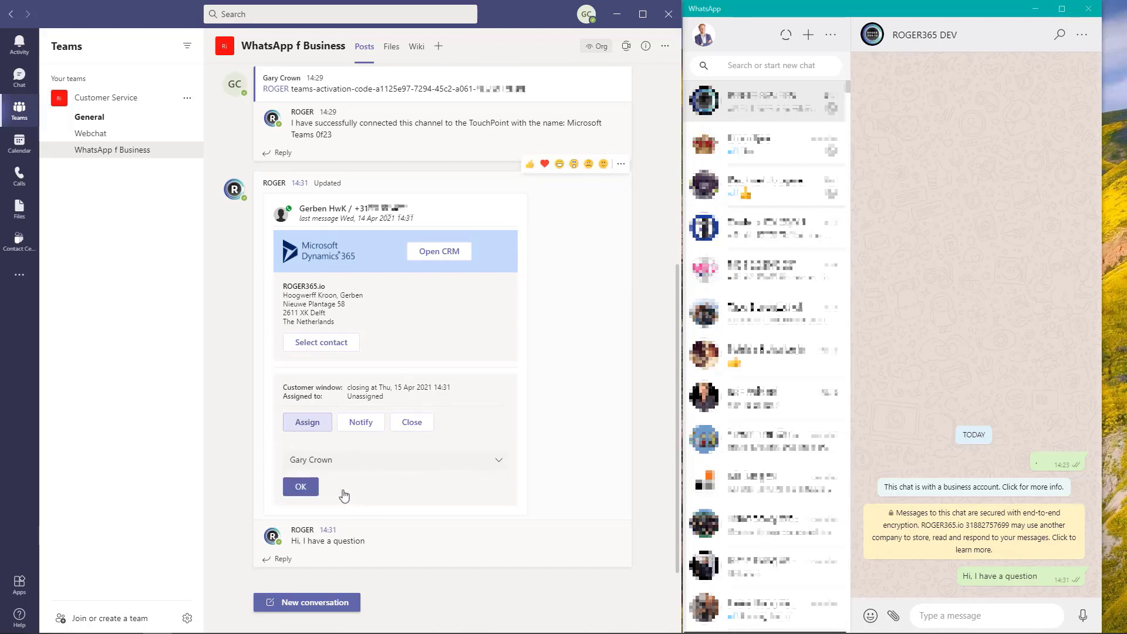
{"action": "left_click", "coordinate": [302, 489]}
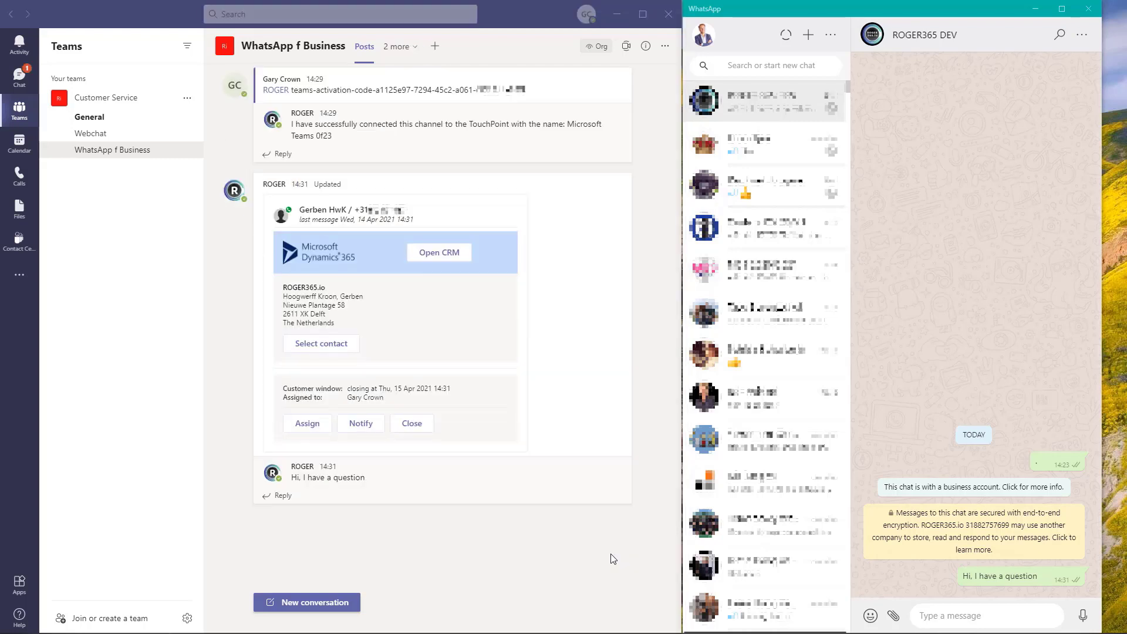
{"action": "left_click", "coordinate": [283, 496]}
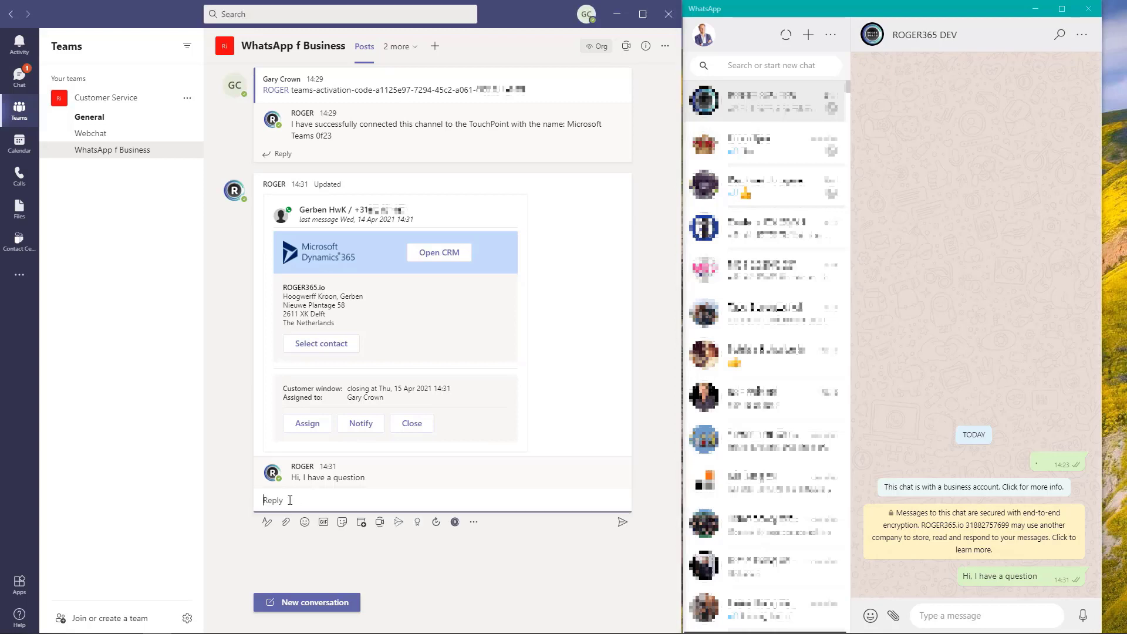
{"action": "type", "text": "@r"}
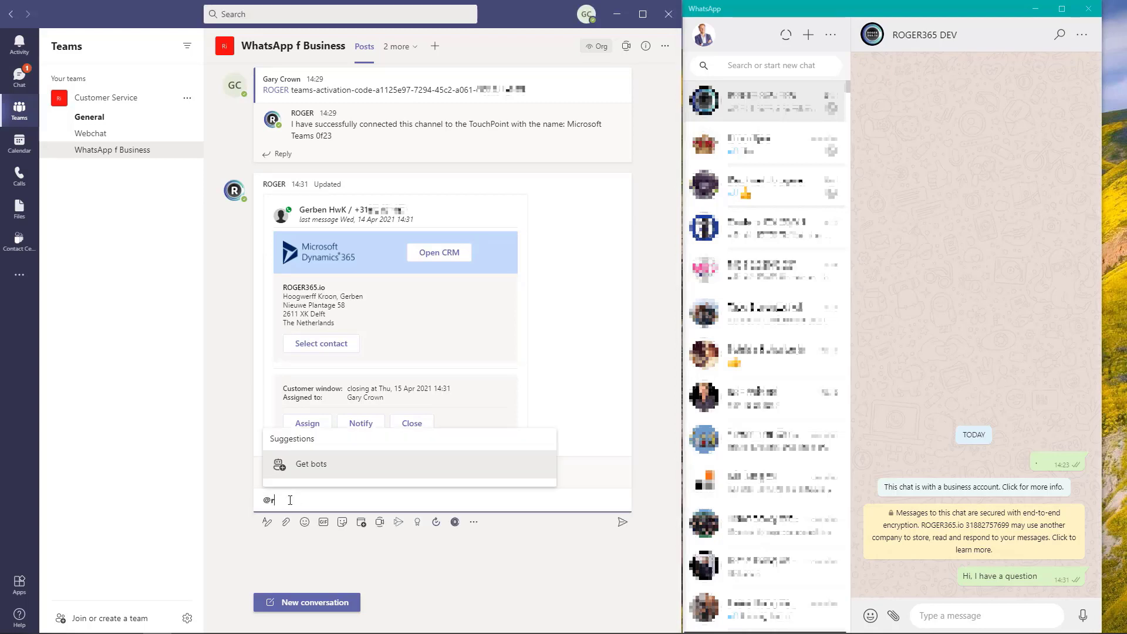
{"action": "type", "text": "oger"}
{"action": "left_click", "coordinate": [323, 470]}
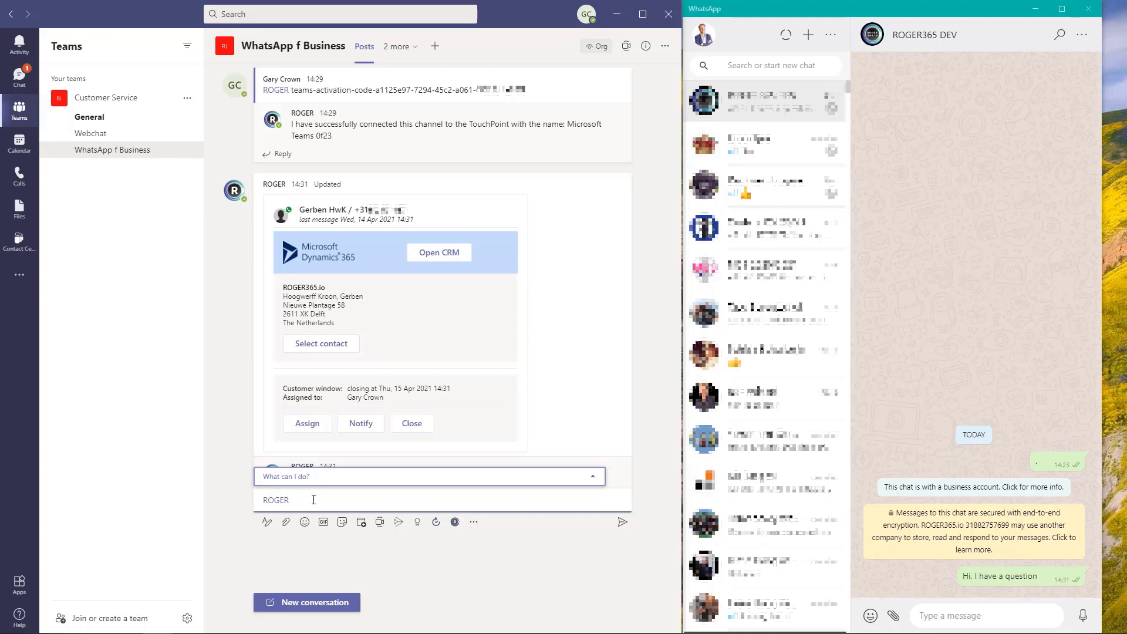
{"action": "type", "text": "This is sent  to the WhatsApp user"}
{"action": "key", "text": "Return"}
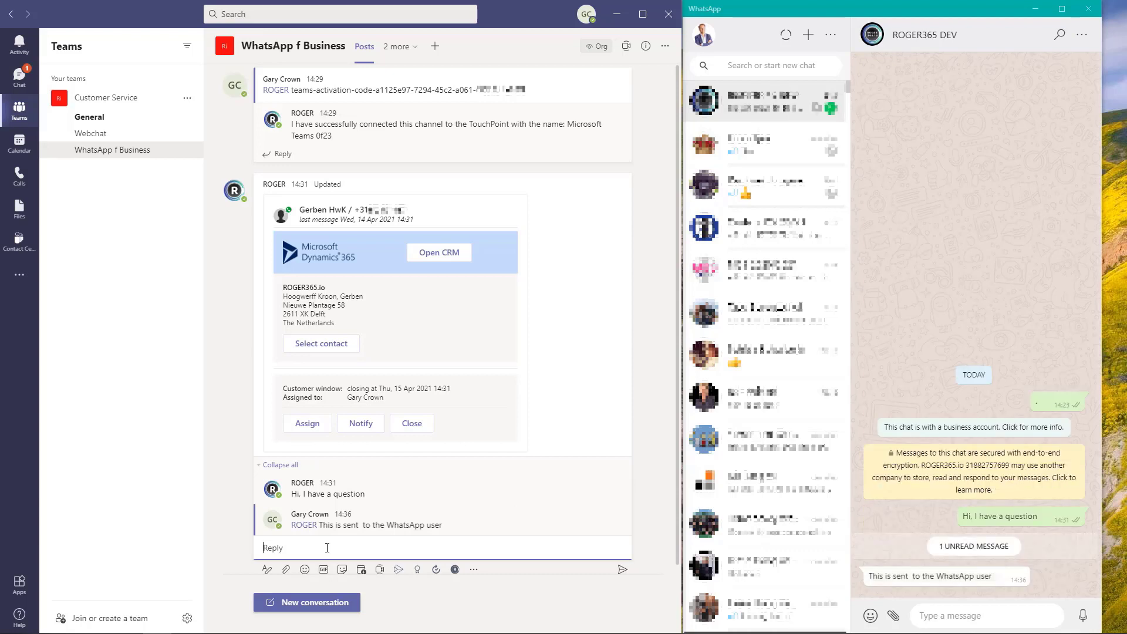
{"action": "type", "text": "And this i"}
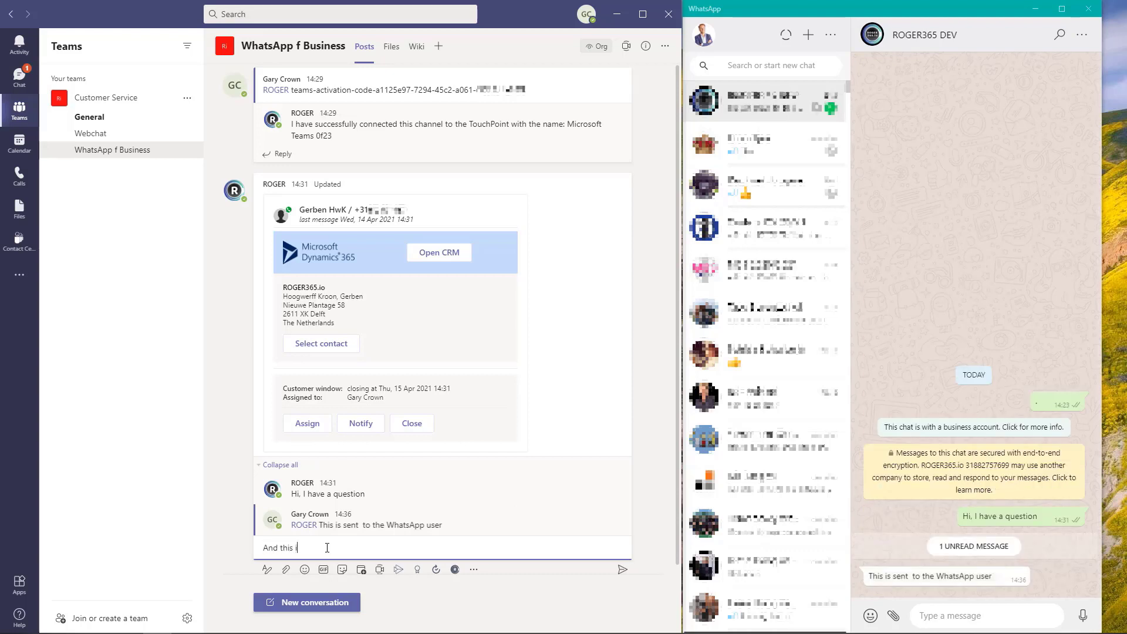
{"action": "type", "text": "sn't"}
{"action": "key", "text": "Return"}
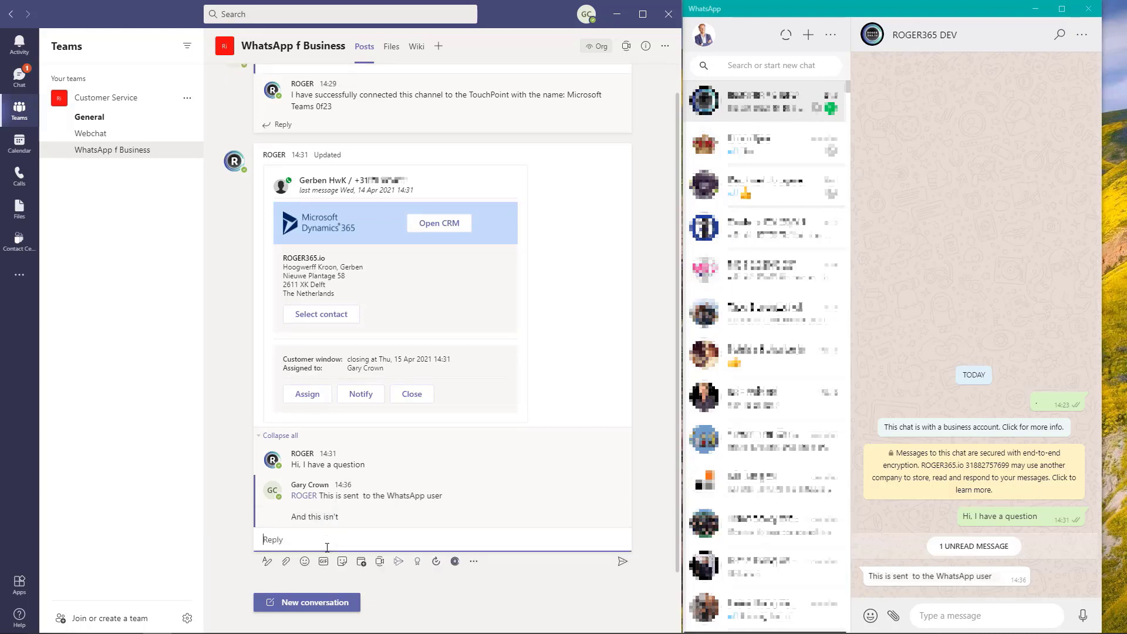
{"action": "type", "text": "@roger"}
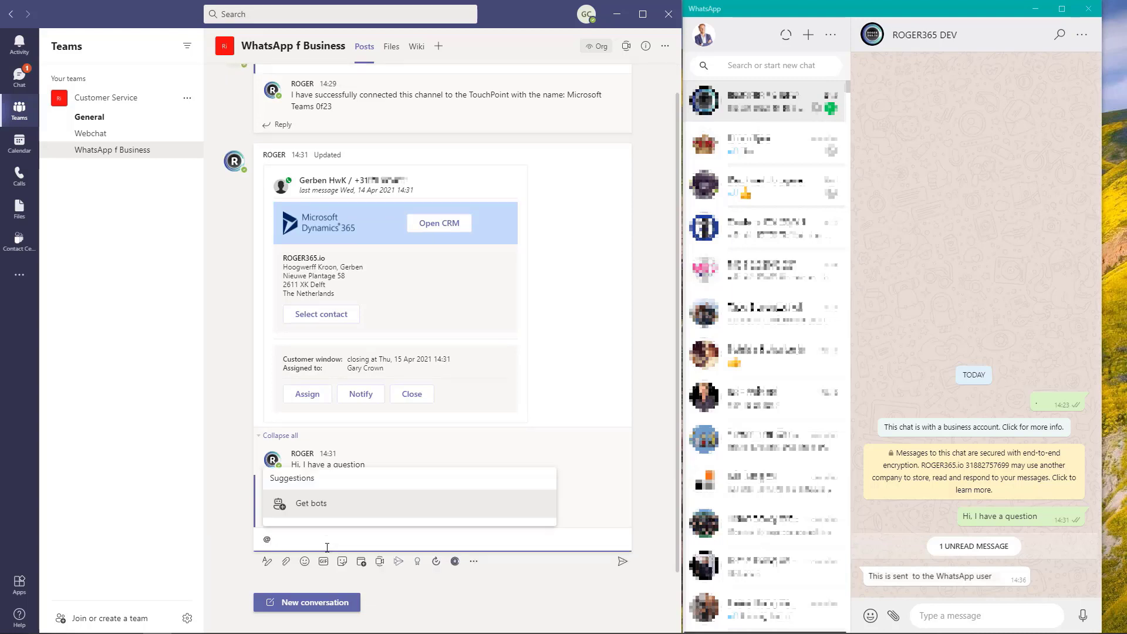
{"action": "left_click", "coordinate": [339, 503]}
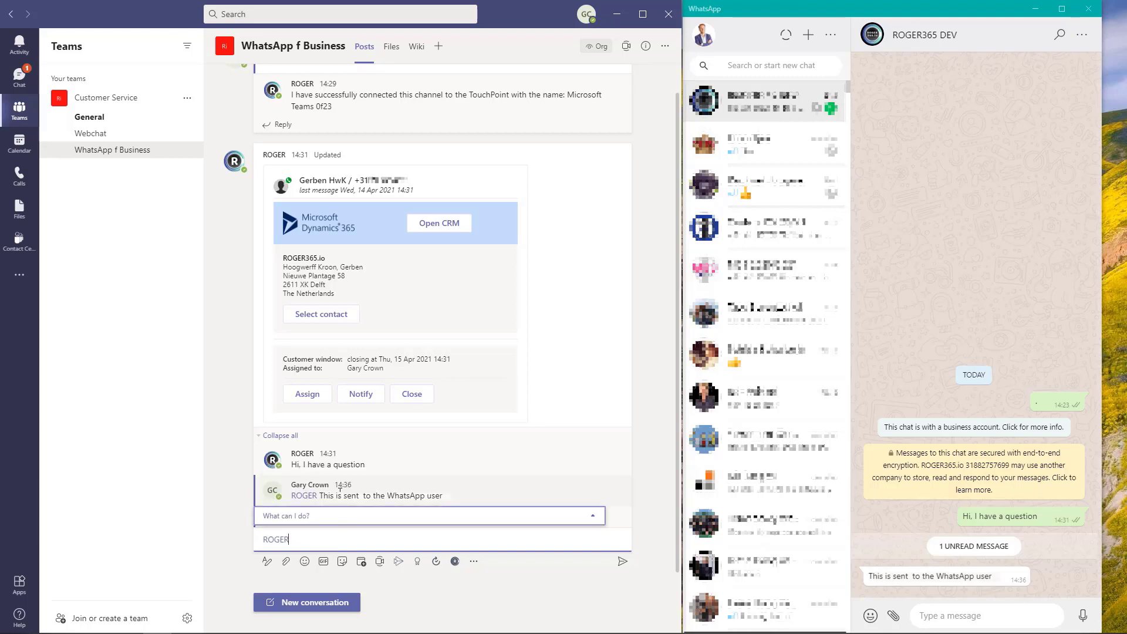
{"action": "left_click", "coordinate": [304, 561]}
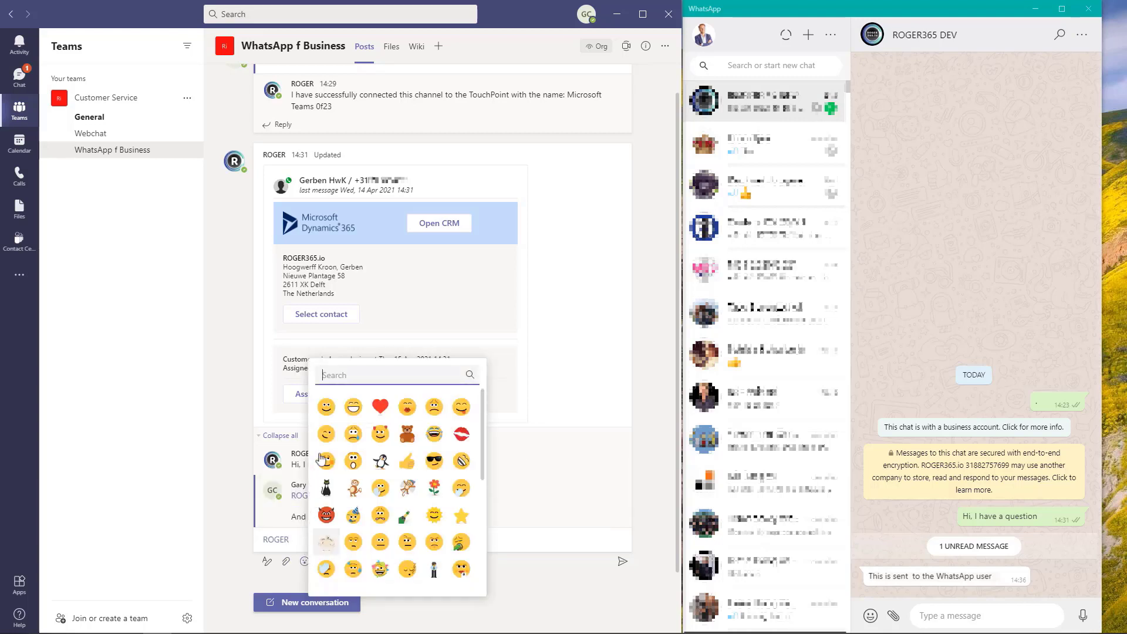
{"action": "left_click", "coordinate": [325, 411]}
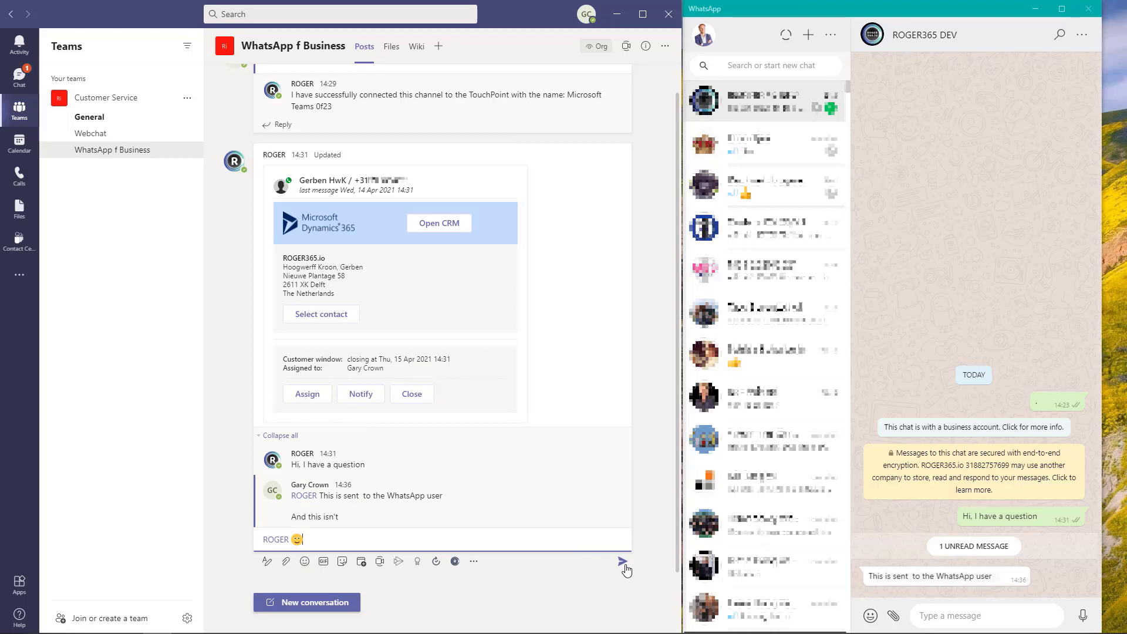
{"action": "left_click", "coordinate": [624, 563]}
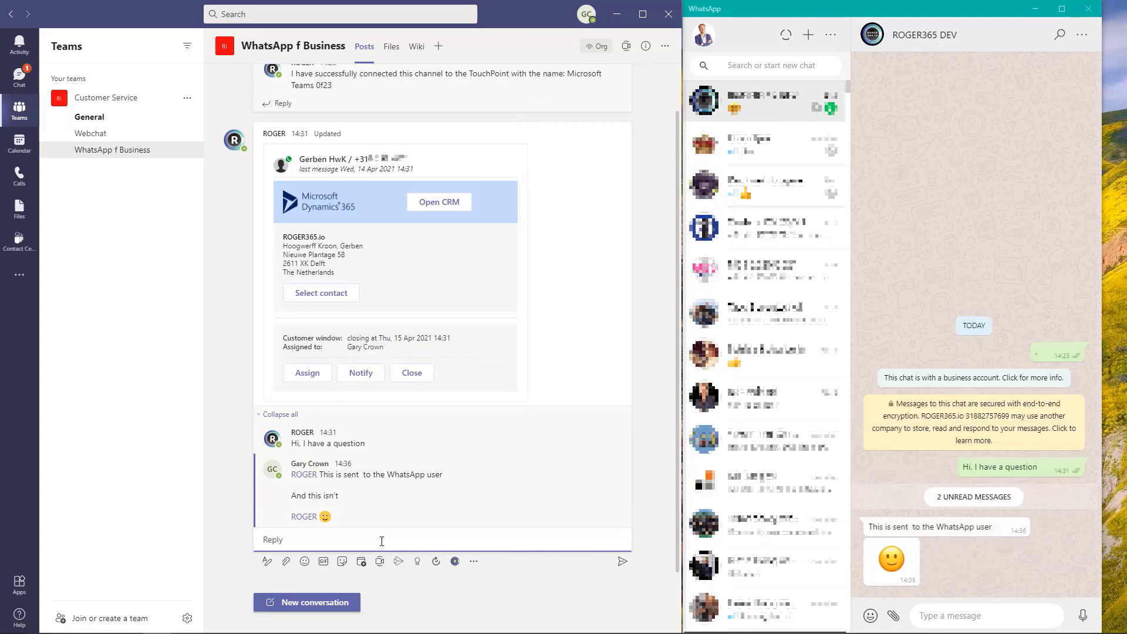
{"action": "type", "text": "@roger"}
{"action": "left_click", "coordinate": [370, 504]}
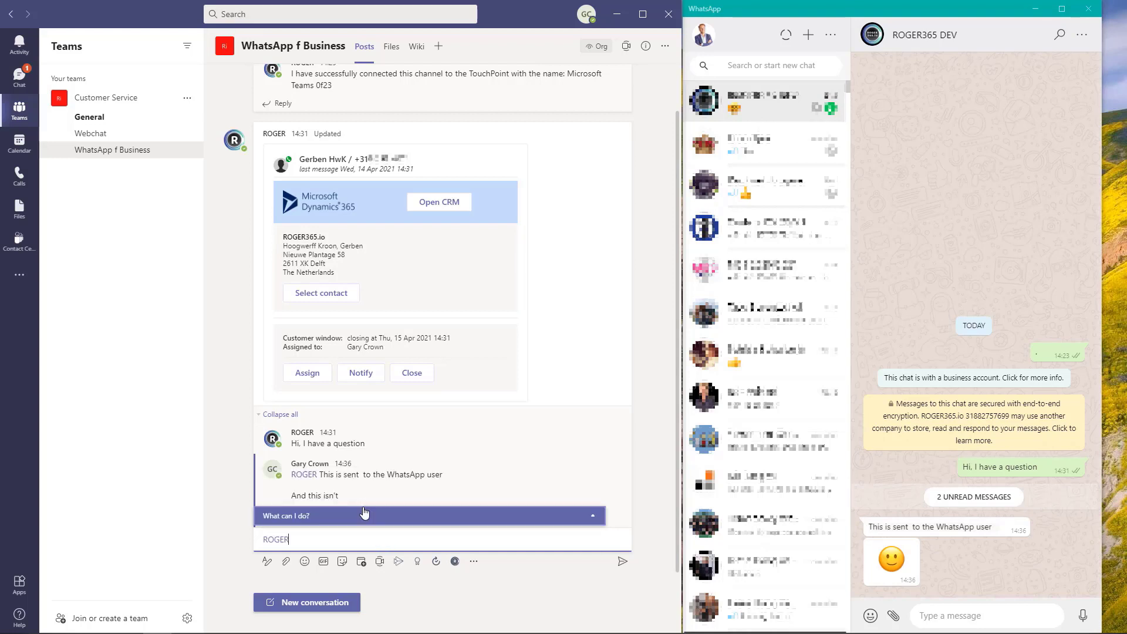
{"action": "left_click", "coordinate": [343, 561]}
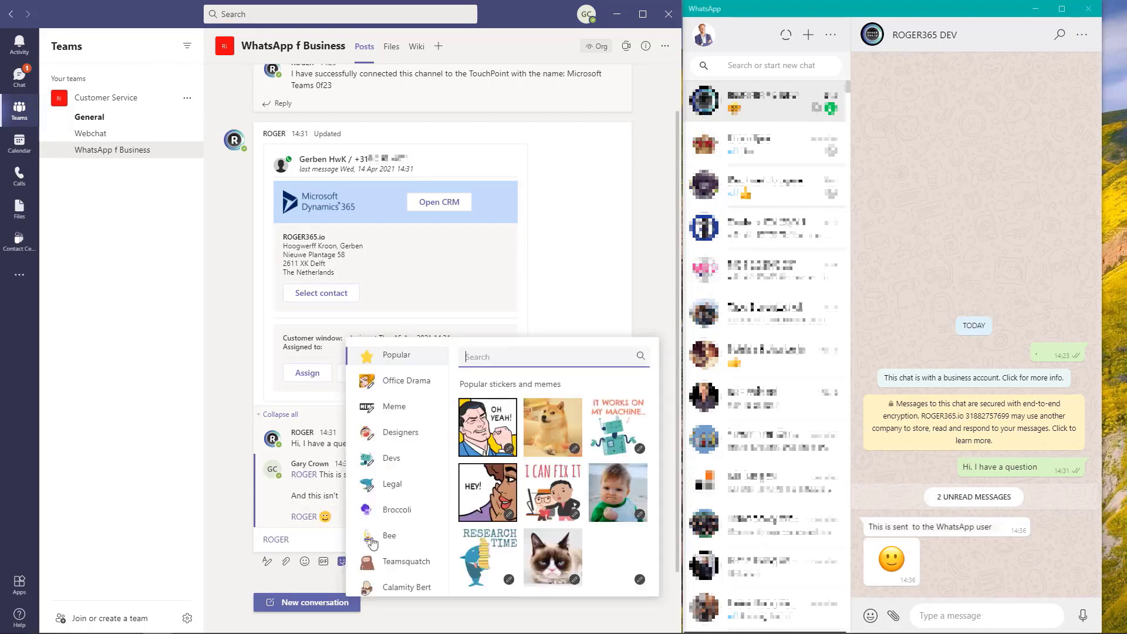
{"action": "left_click", "coordinate": [483, 440]}
{"action": "left_click", "coordinate": [482, 544]}
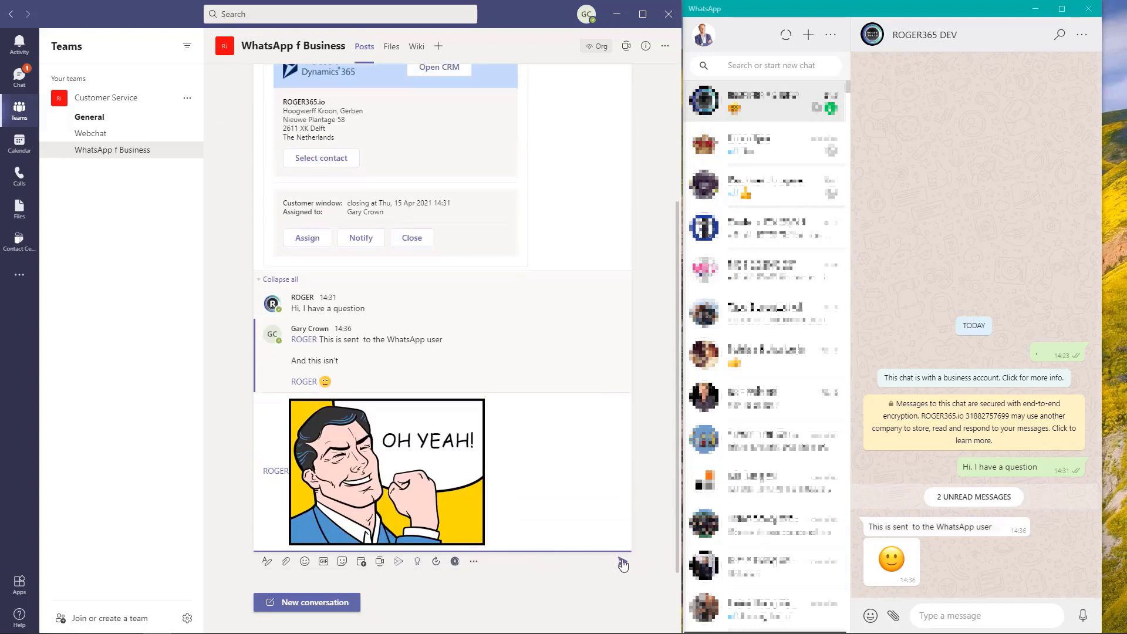
{"action": "left_click", "coordinate": [623, 564]}
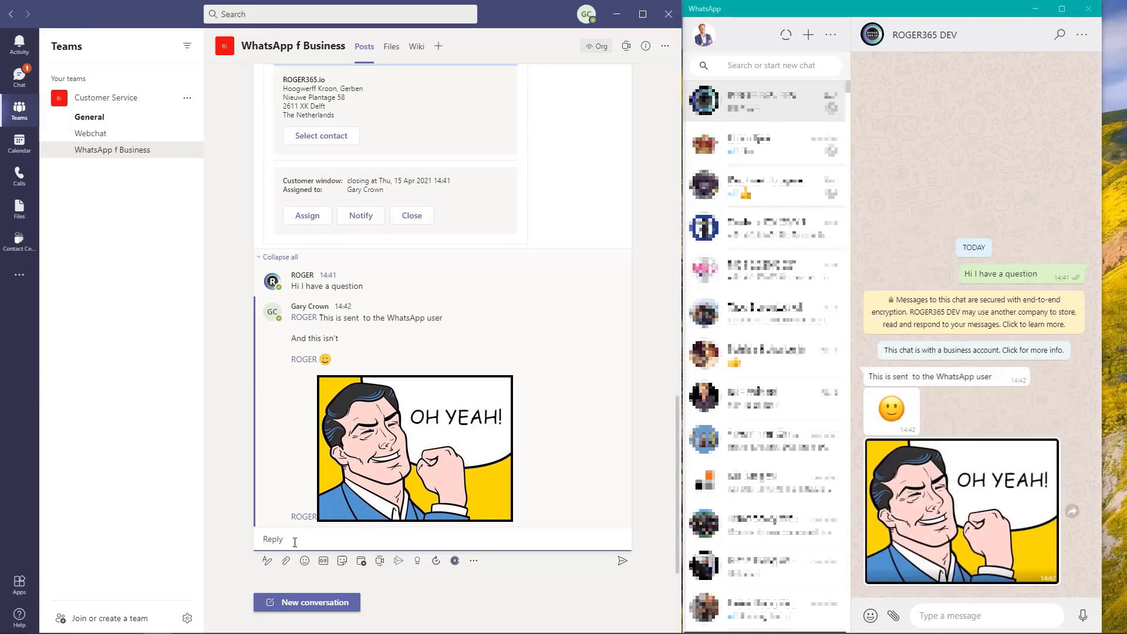
{"action": "type", "text": "@roger"}
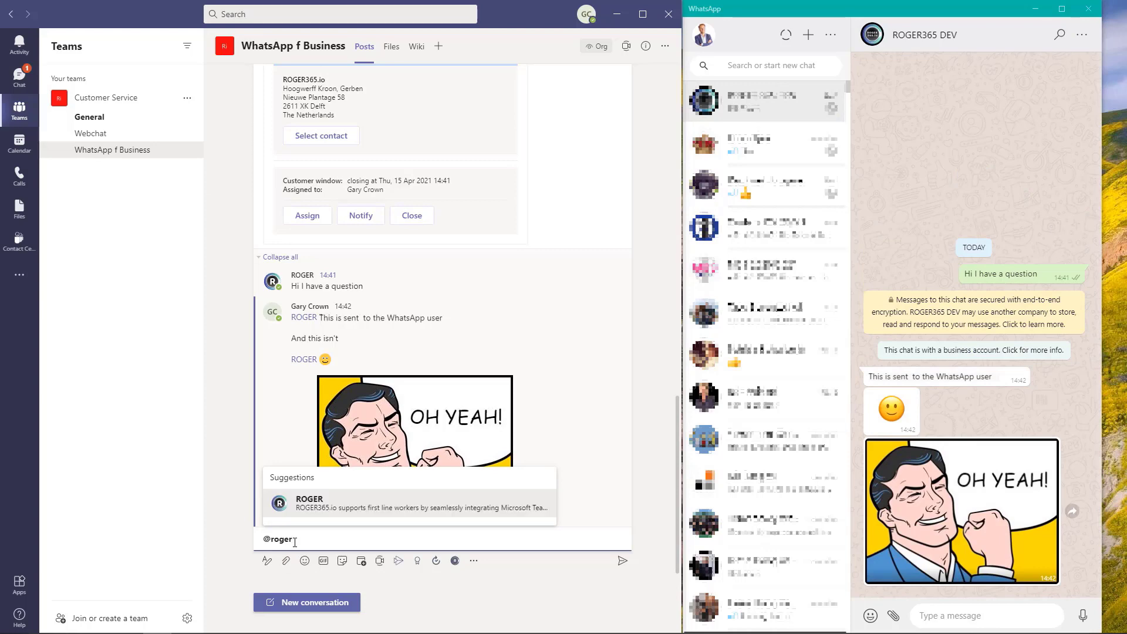
{"action": "left_click", "coordinate": [321, 506]}
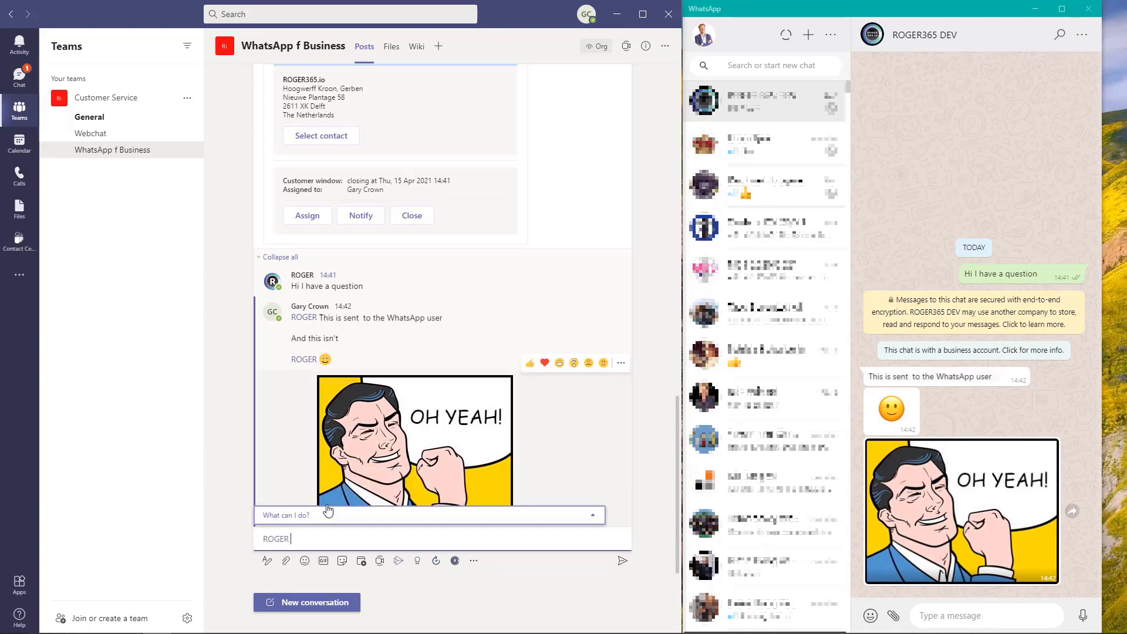
{"action": "key", "text": "ctrl+v"}
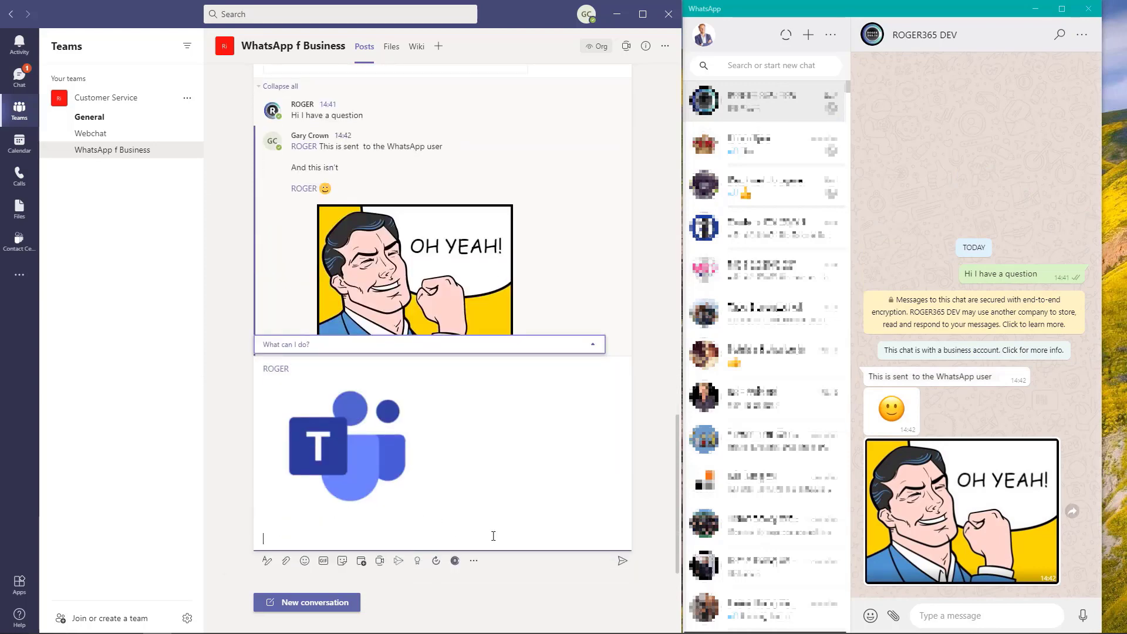
{"action": "left_click", "coordinate": [622, 562]}
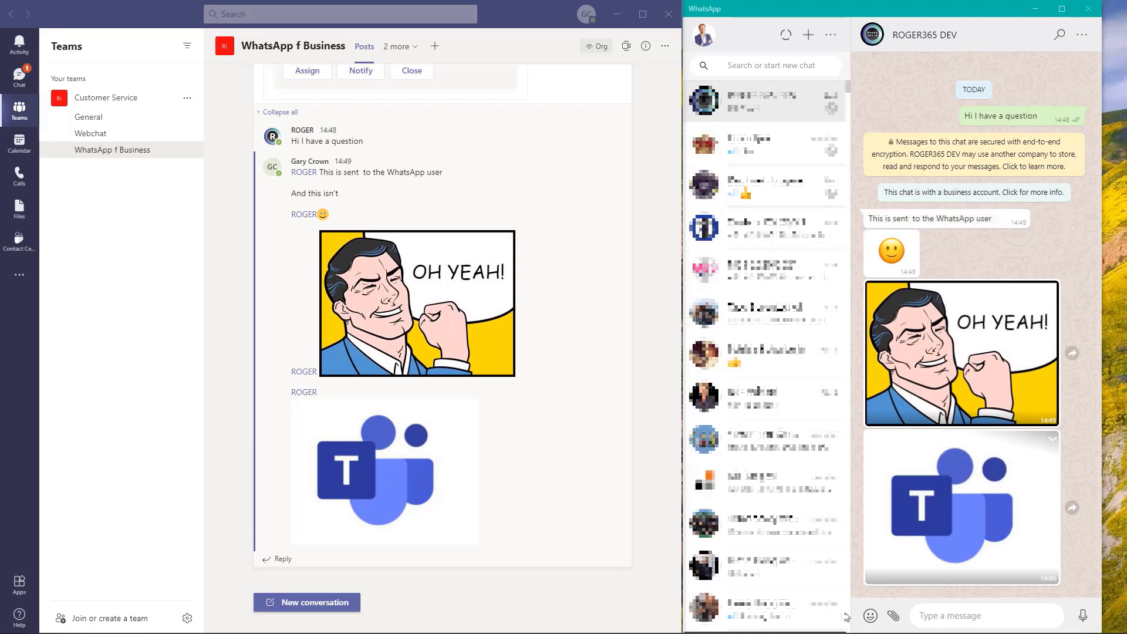
- Send a 😀 grinning emoji in the WhatsApp chat
{"action": "left_click", "coordinate": [870, 615]}
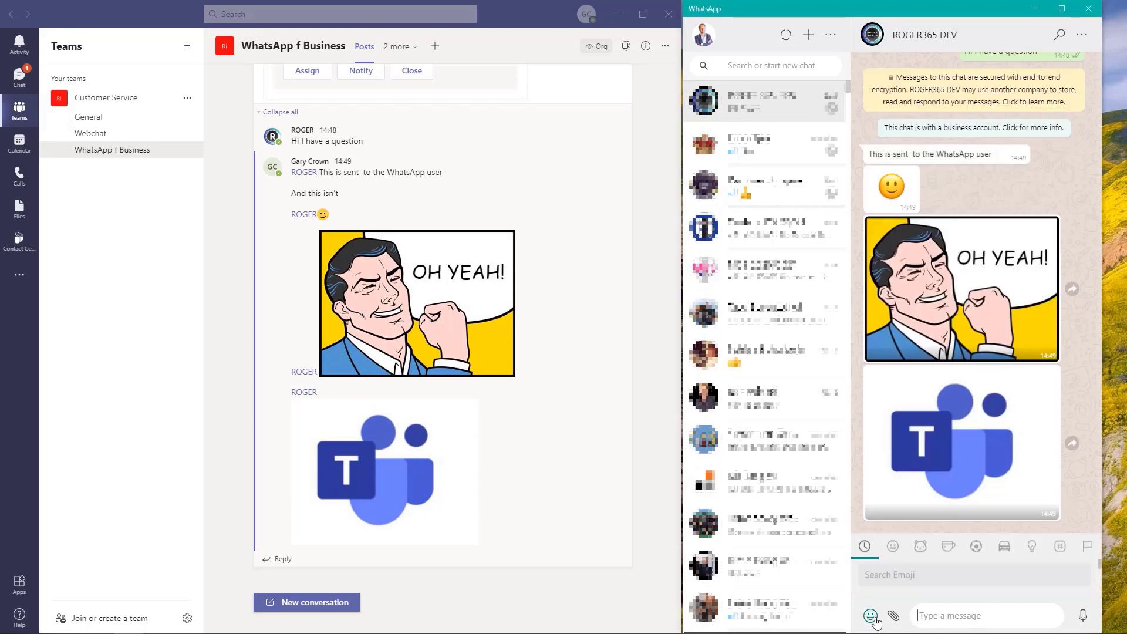
{"action": "left_click", "coordinate": [872, 577]}
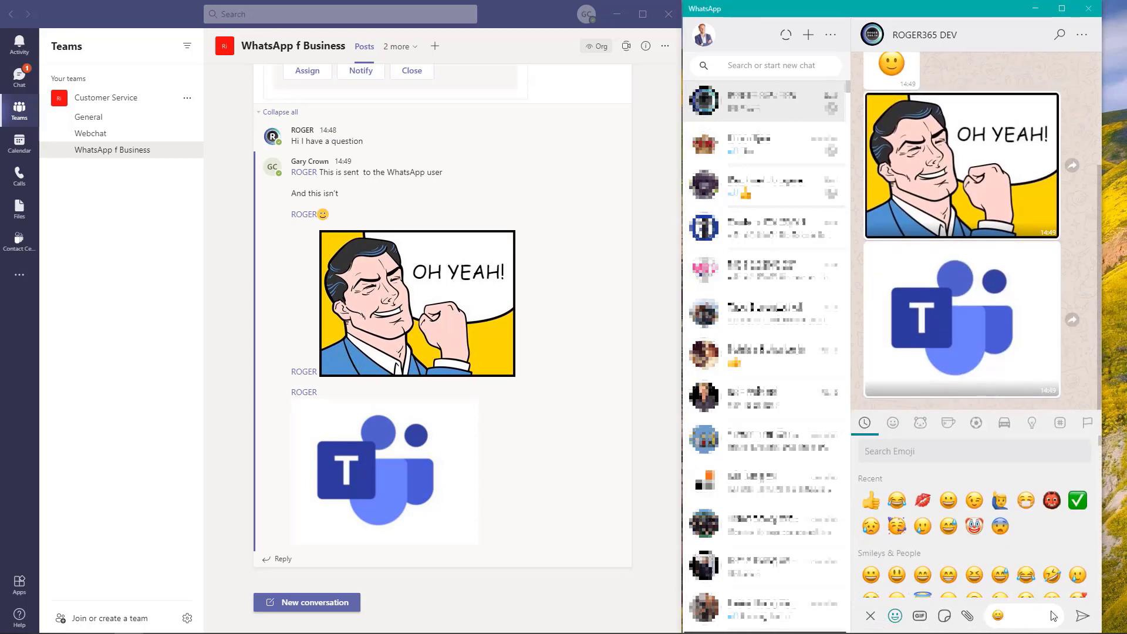
{"action": "left_click", "coordinate": [1081, 618]}
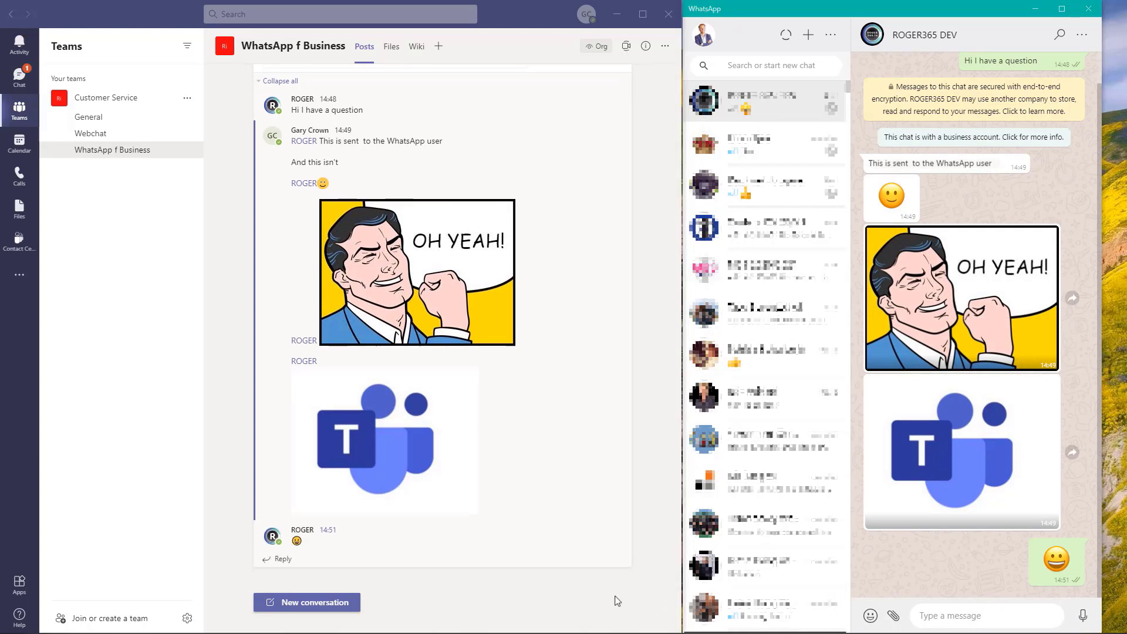
- Attach DamagedCar.jpeg as a WhatsApp document and send it
{"action": "left_click", "coordinate": [896, 615]}
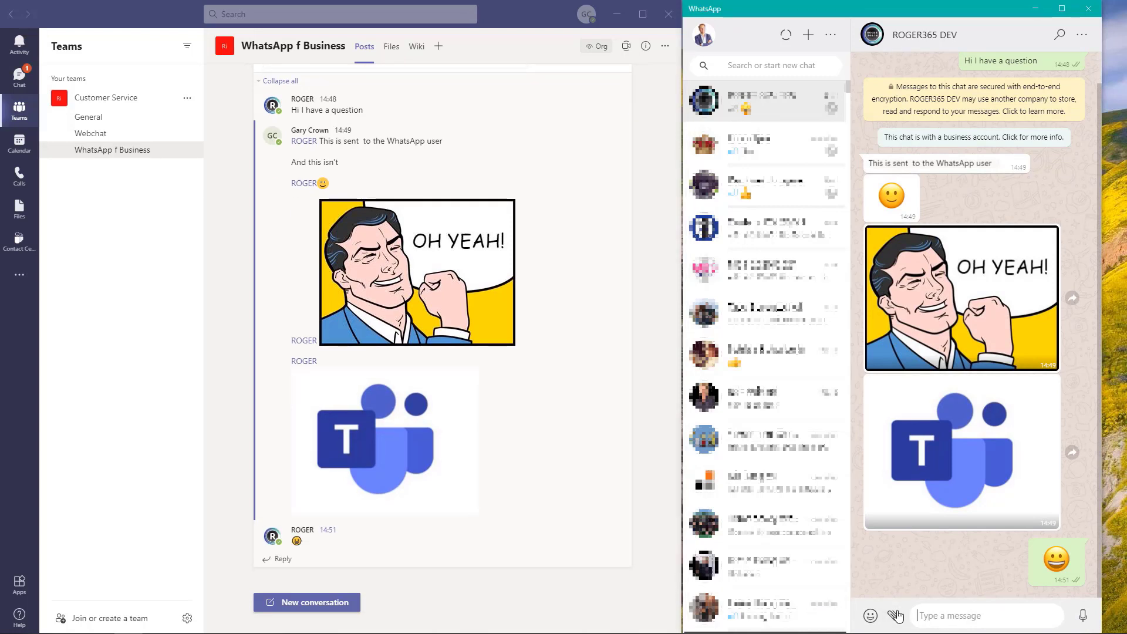
{"action": "left_click", "coordinate": [897, 615]}
{"action": "left_click", "coordinate": [893, 479]}
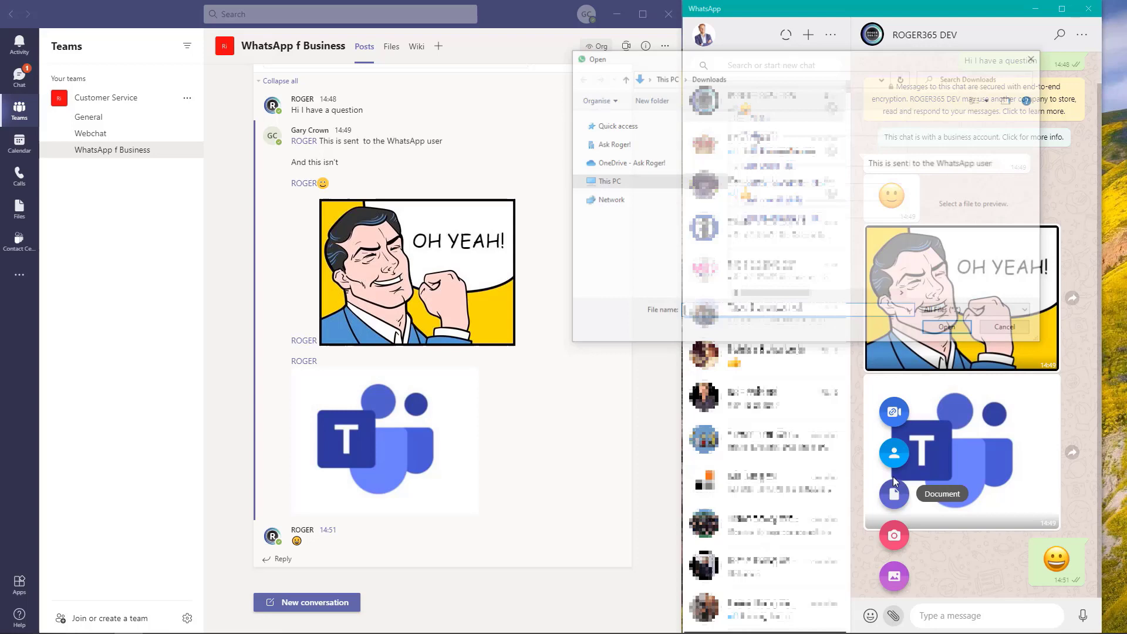
{"action": "left_click", "coordinate": [783, 151]}
{"action": "left_click", "coordinate": [946, 327]}
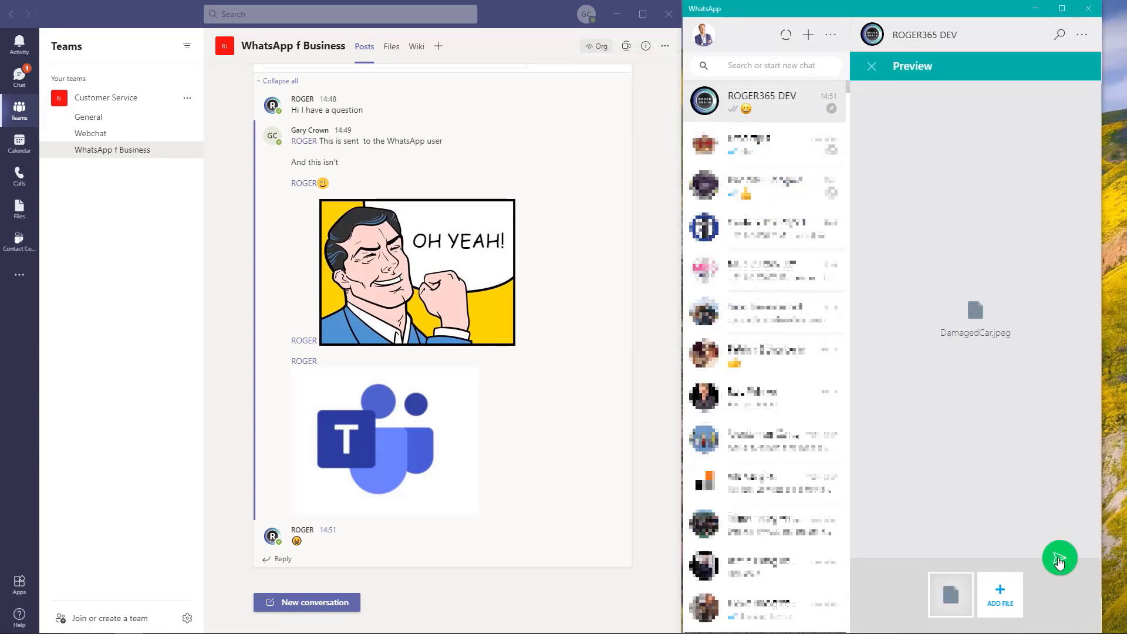
{"action": "left_click", "coordinate": [1060, 559]}
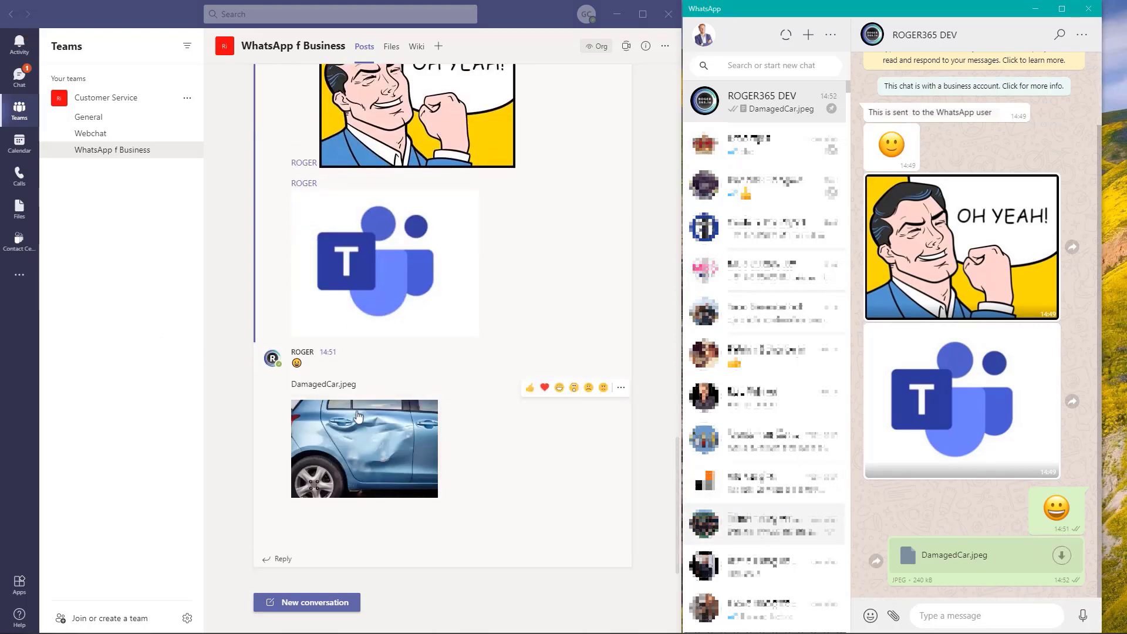
- Attach DamageReport.docx as a WhatsApp document and send it
{"action": "left_click", "coordinate": [894, 616]}
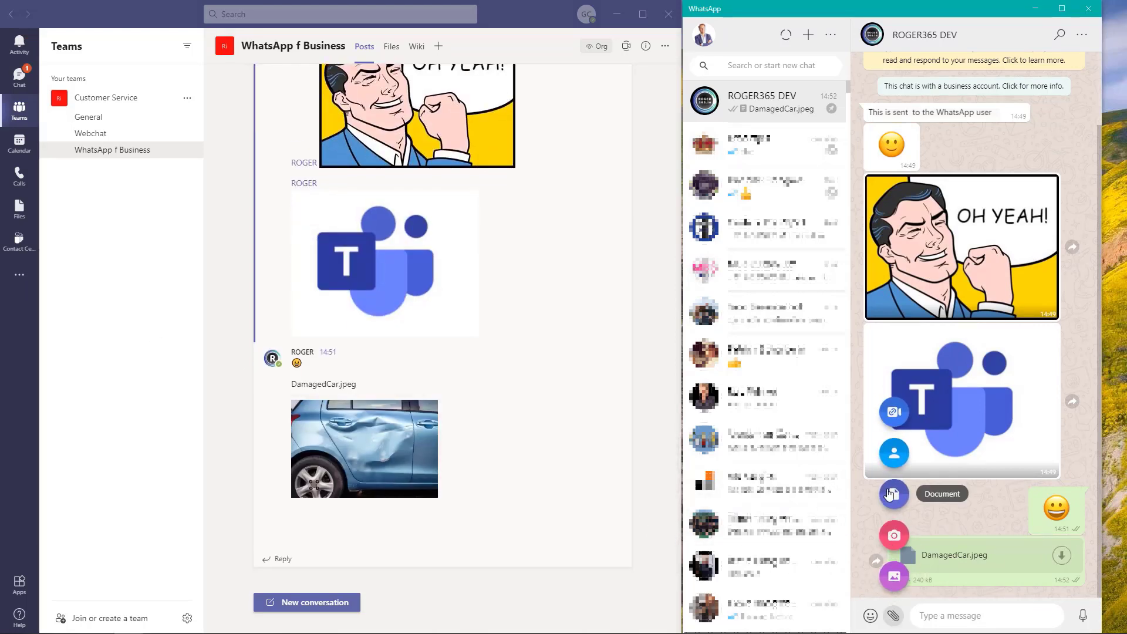
{"action": "left_click", "coordinate": [891, 493]}
{"action": "left_click", "coordinate": [791, 149]}
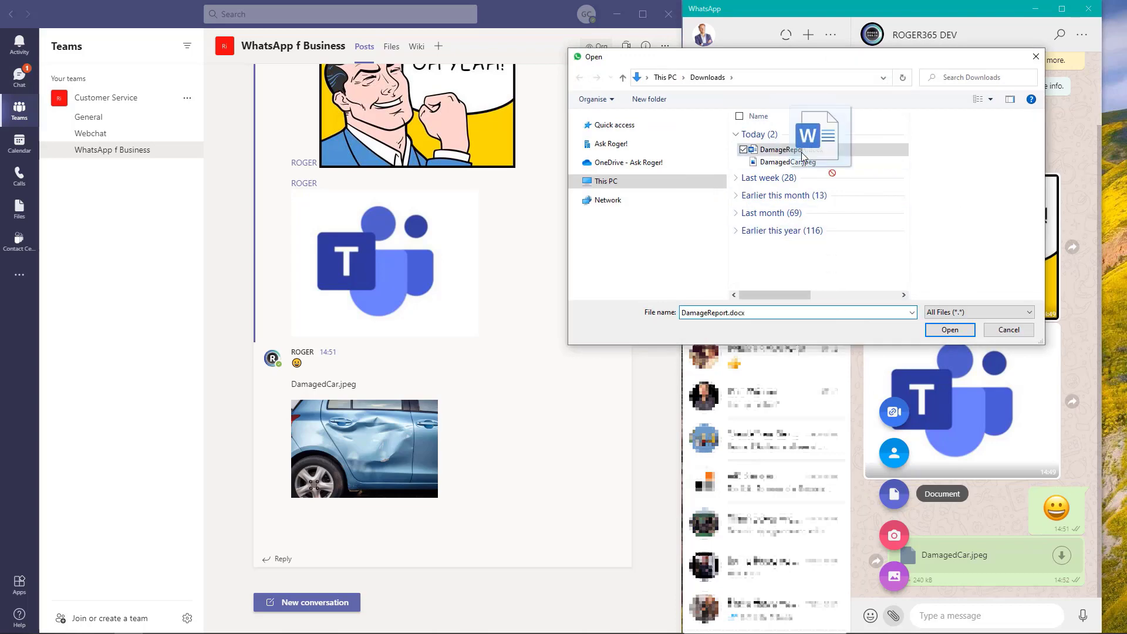
{"action": "left_click", "coordinate": [956, 332]}
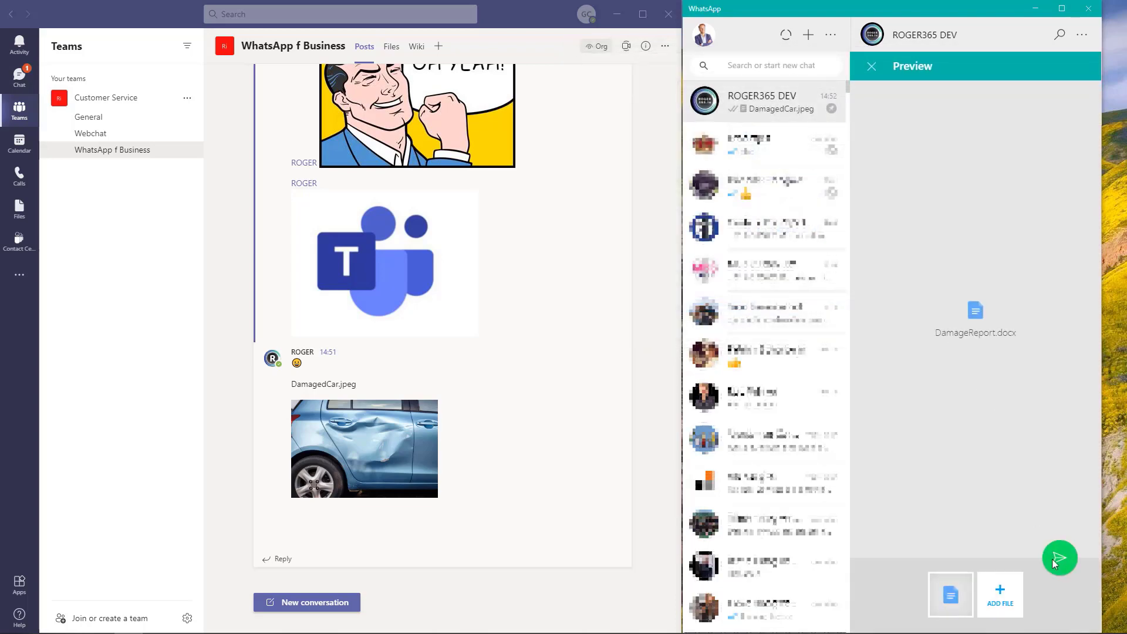
{"action": "left_click", "coordinate": [1060, 558]}
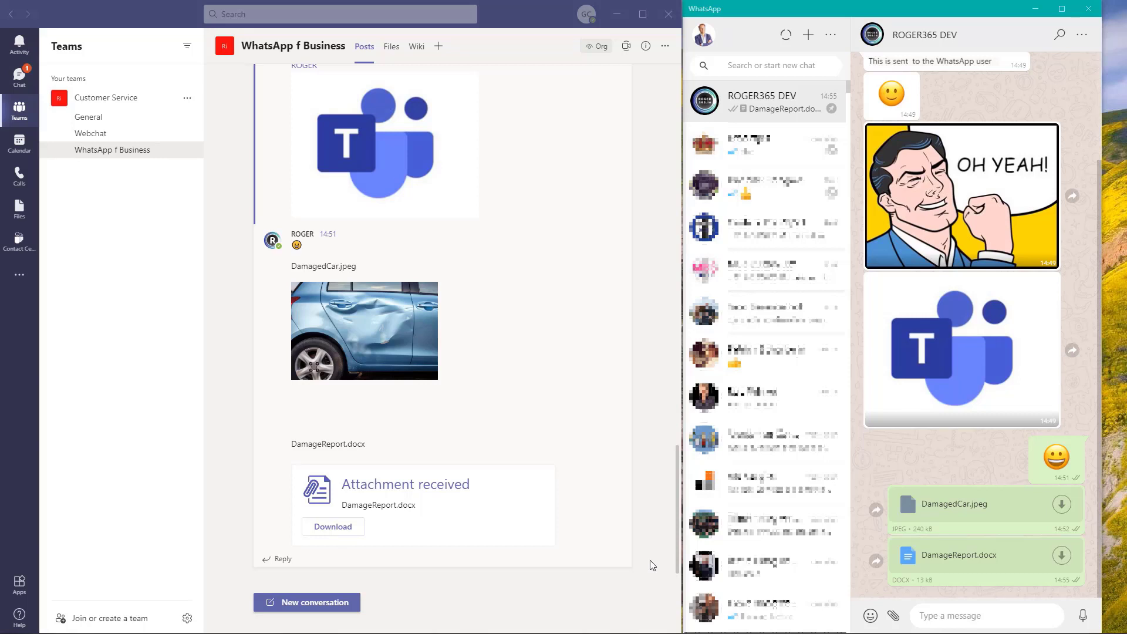
- Send a Notify notification from the ROGER card using template generic_alert1 in EN
{"action": "scroll", "coordinate": [650, 565], "scroll_direction": "up", "scroll_amount": 10}
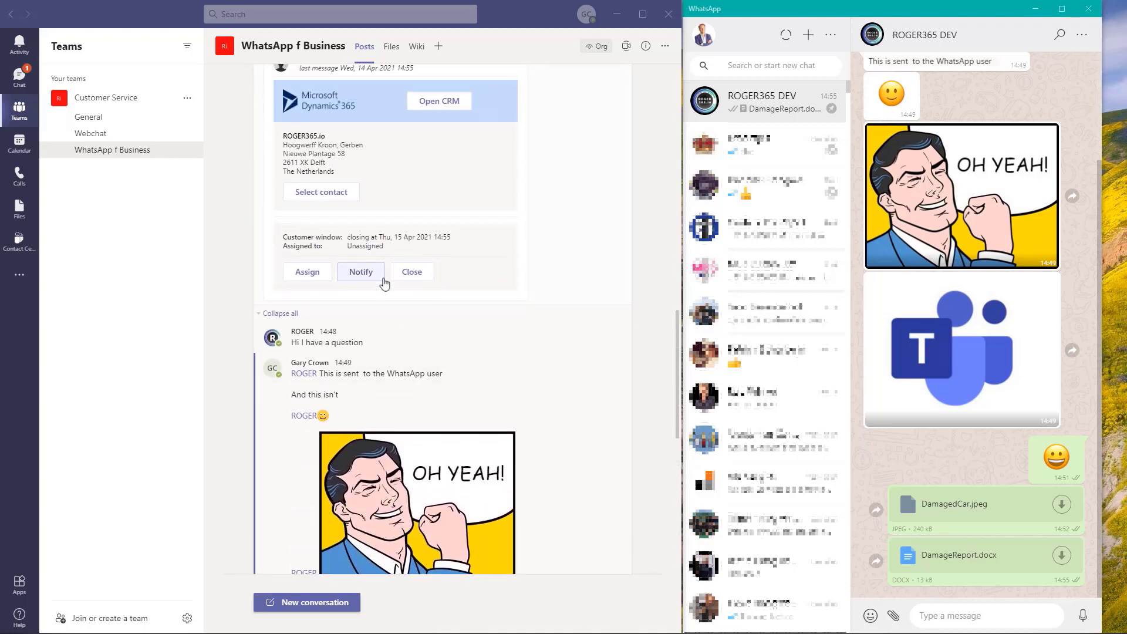
{"action": "left_click", "coordinate": [382, 281]}
{"action": "left_click", "coordinate": [358, 329]}
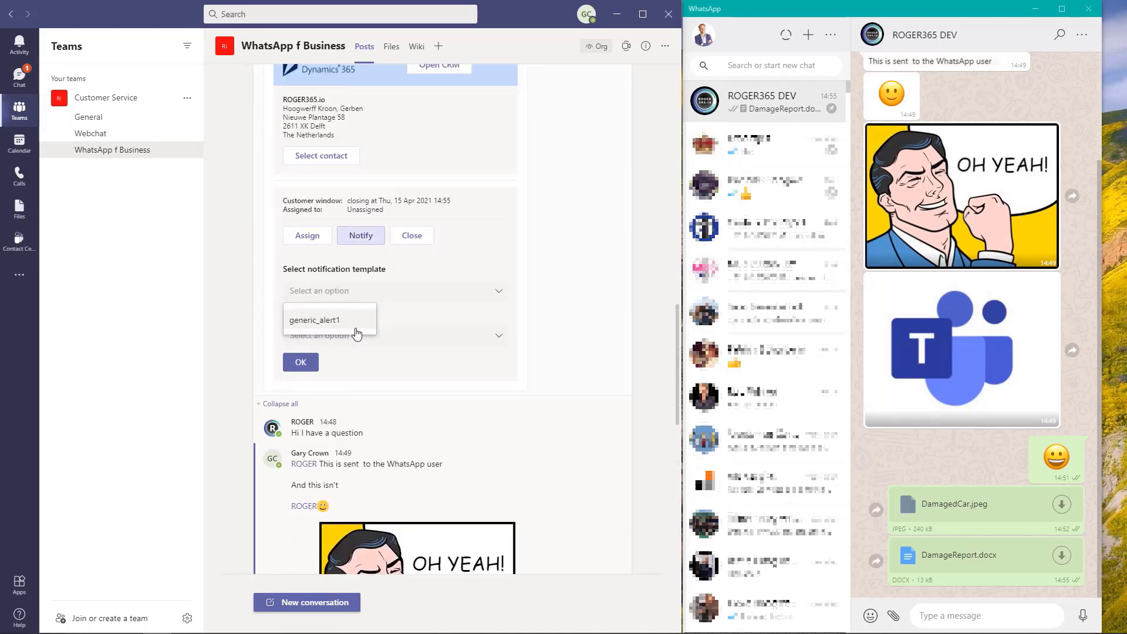
{"action": "left_click", "coordinate": [341, 321]}
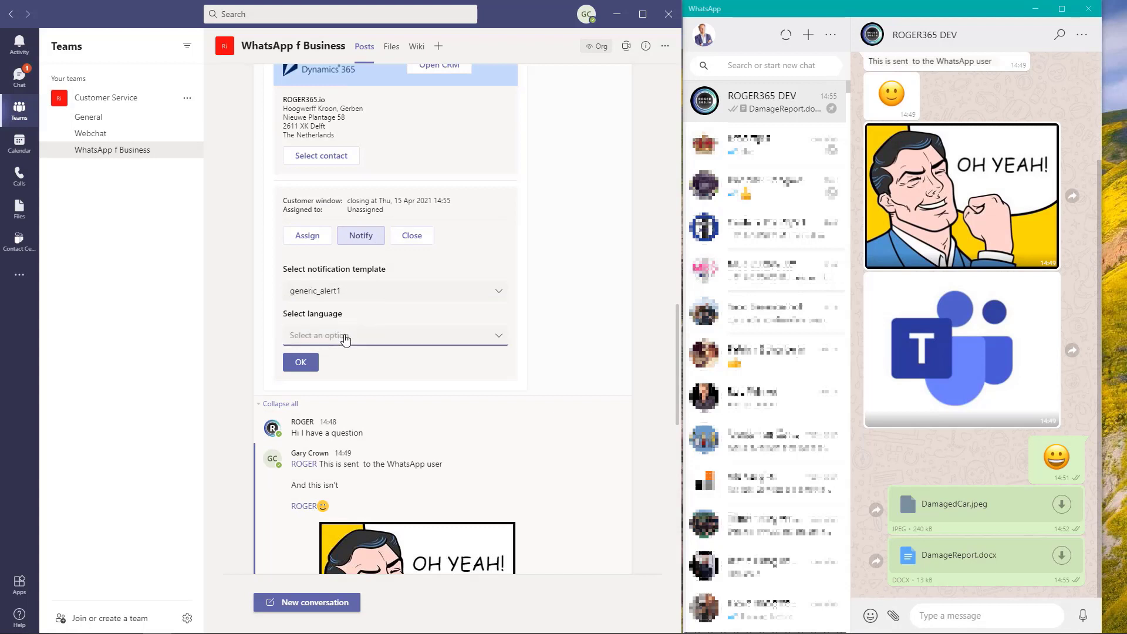
{"action": "left_click", "coordinate": [345, 340]}
{"action": "left_click", "coordinate": [317, 321]}
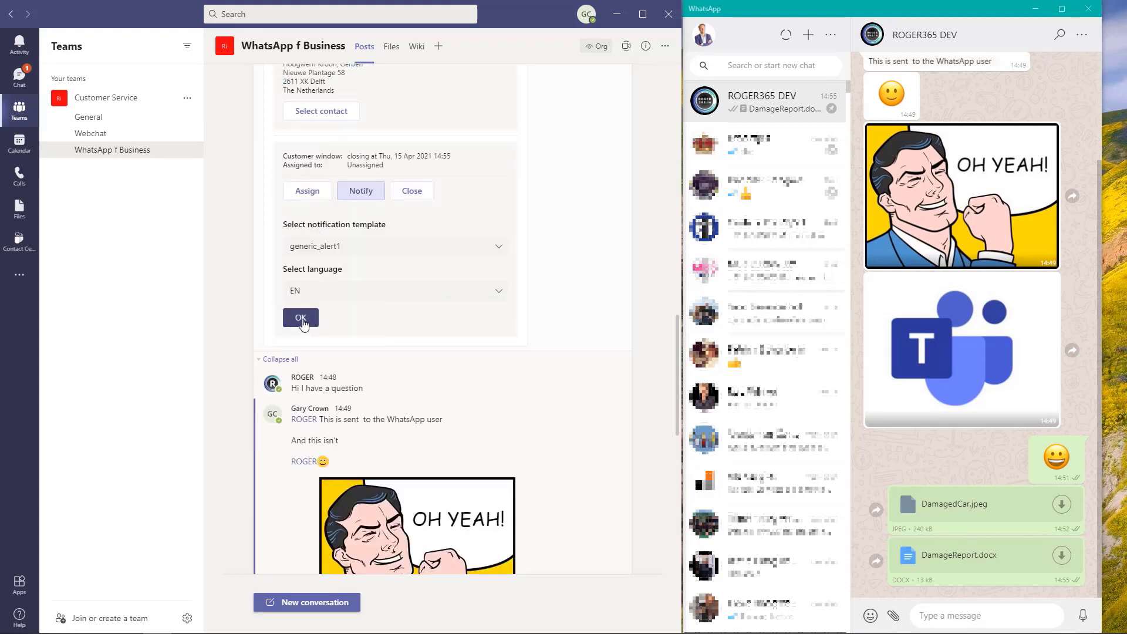
{"action": "left_click", "coordinate": [301, 320]}
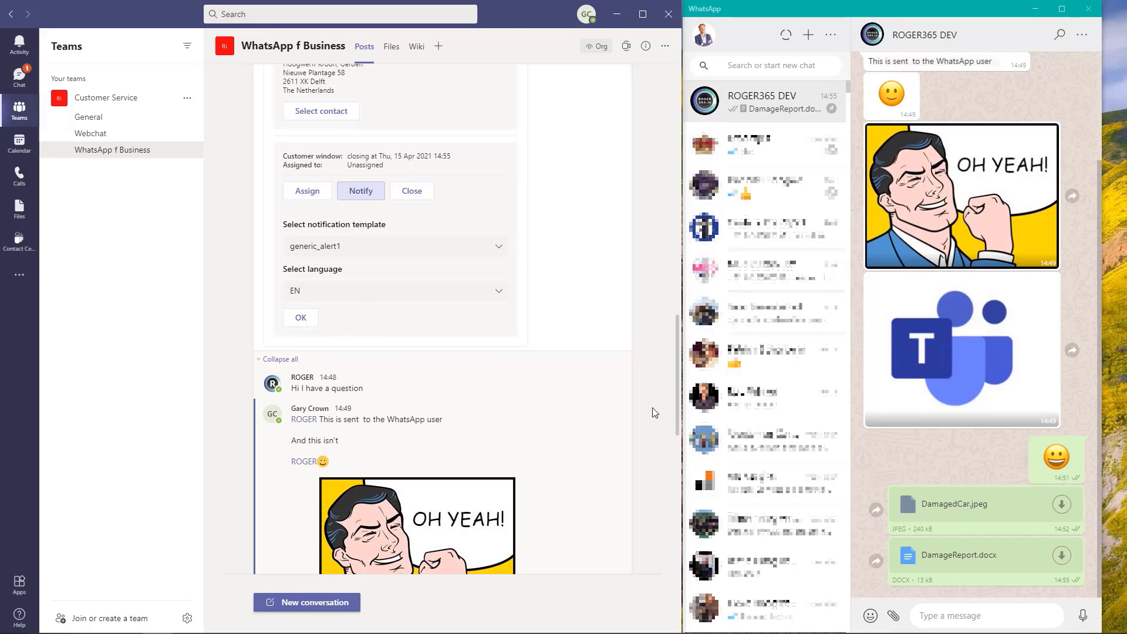
{"action": "scroll", "coordinate": [653, 408], "scroll_direction": "down", "scroll_amount": 7}
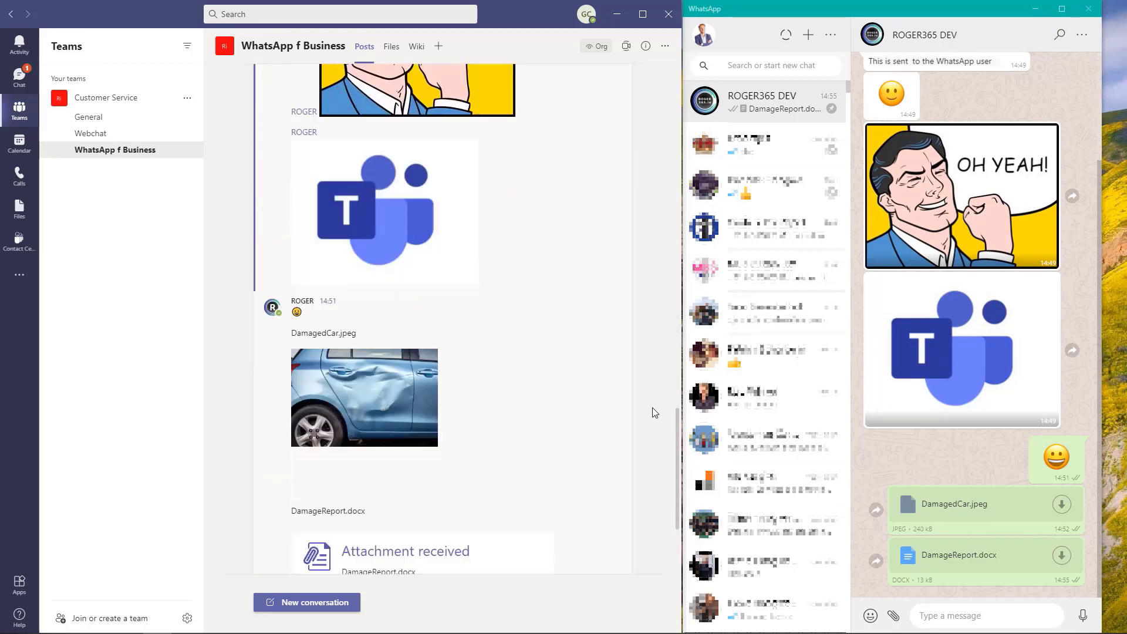
- Fill the update's {{1}} field with 'your question', send it, then close the conversation
{"action": "left_click", "coordinate": [377, 483]}
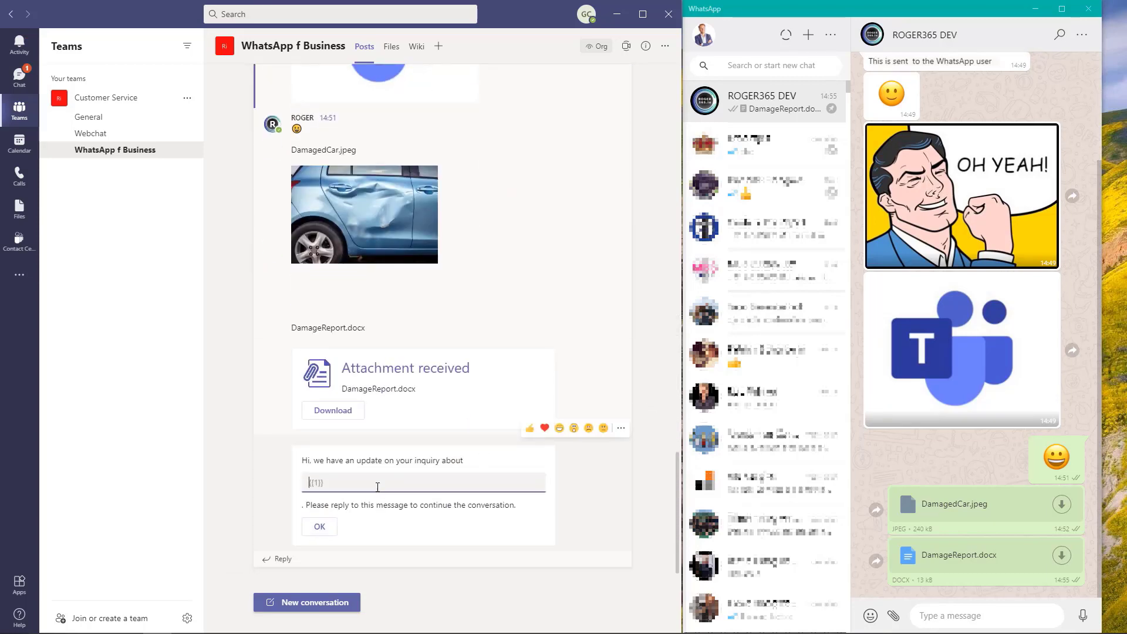
{"action": "type", "text": "your question"}
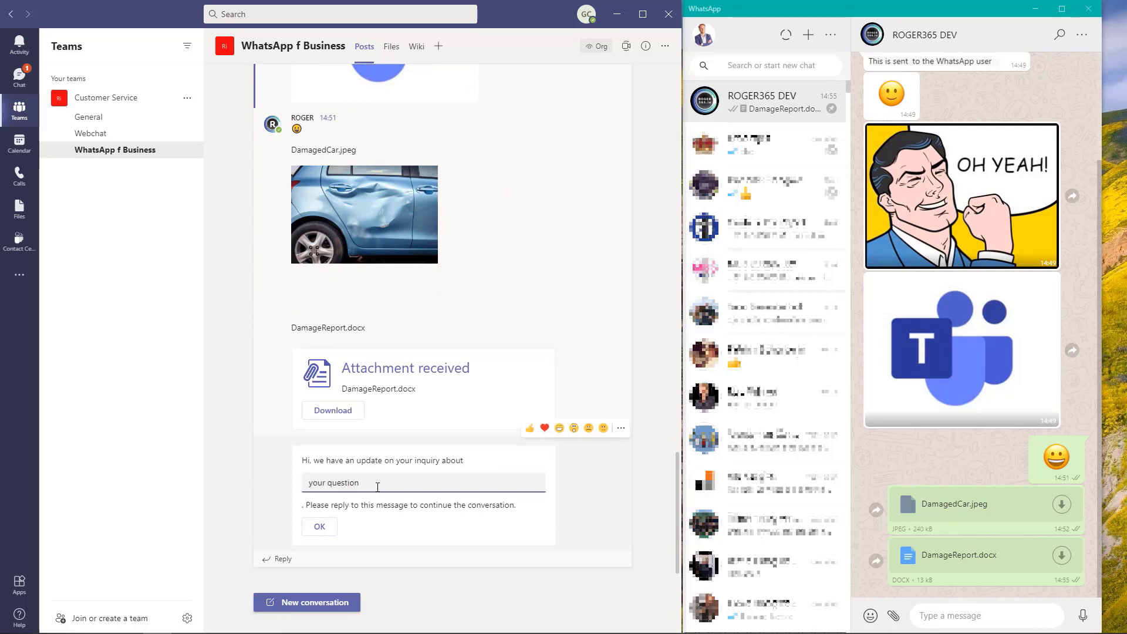
{"action": "left_click", "coordinate": [320, 527]}
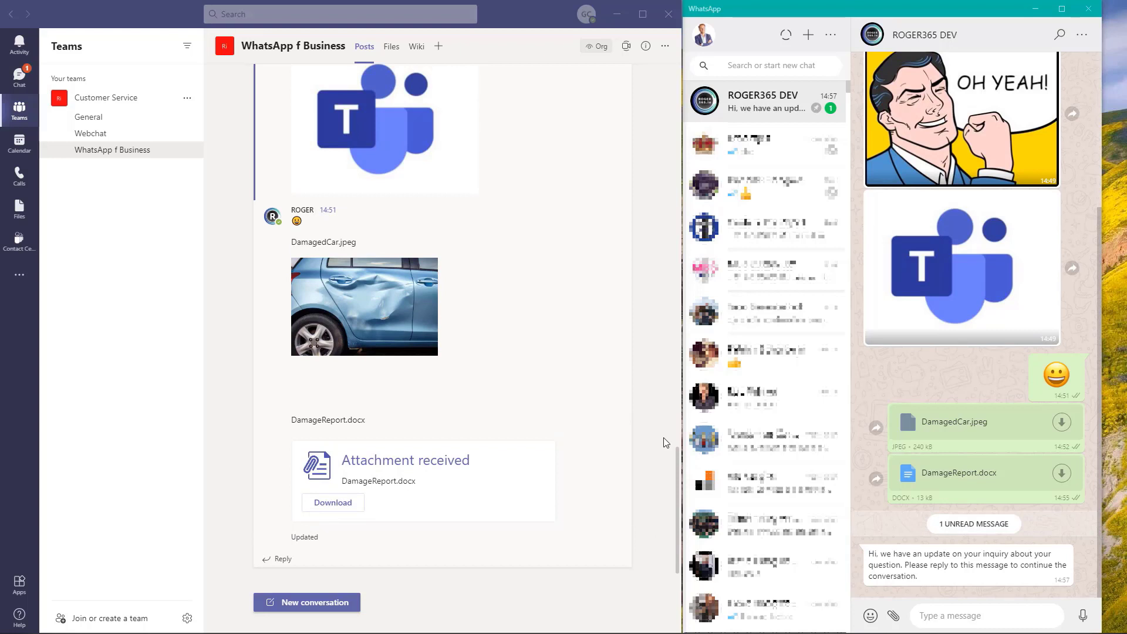
{"action": "scroll", "coordinate": [665, 442], "scroll_direction": "up", "scroll_amount": 10}
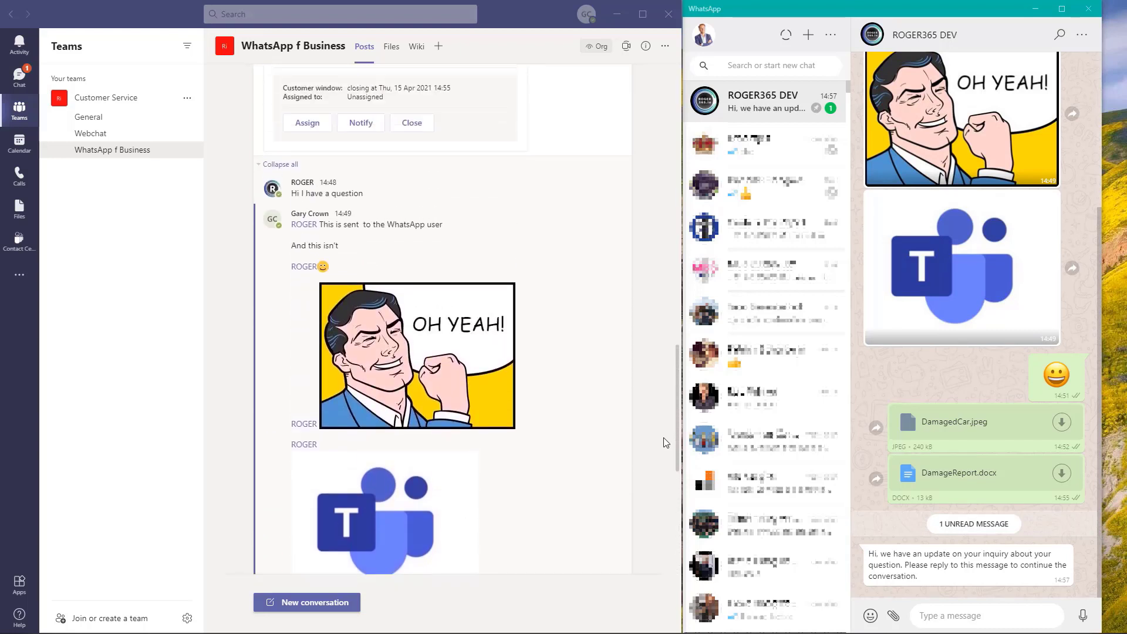
{"action": "left_click", "coordinate": [423, 253]}
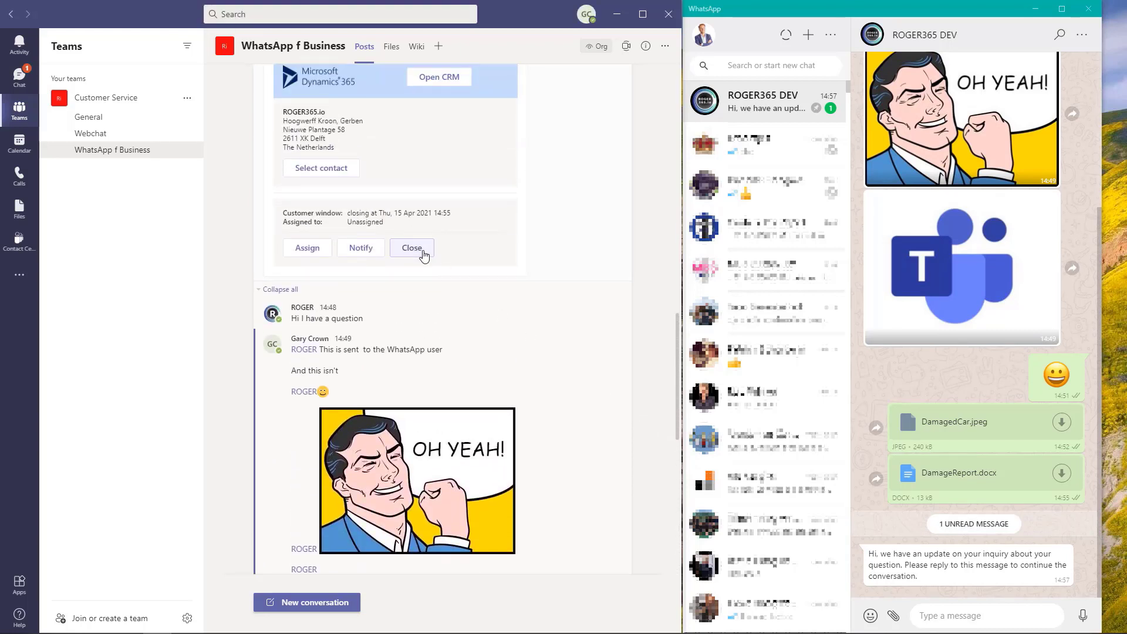